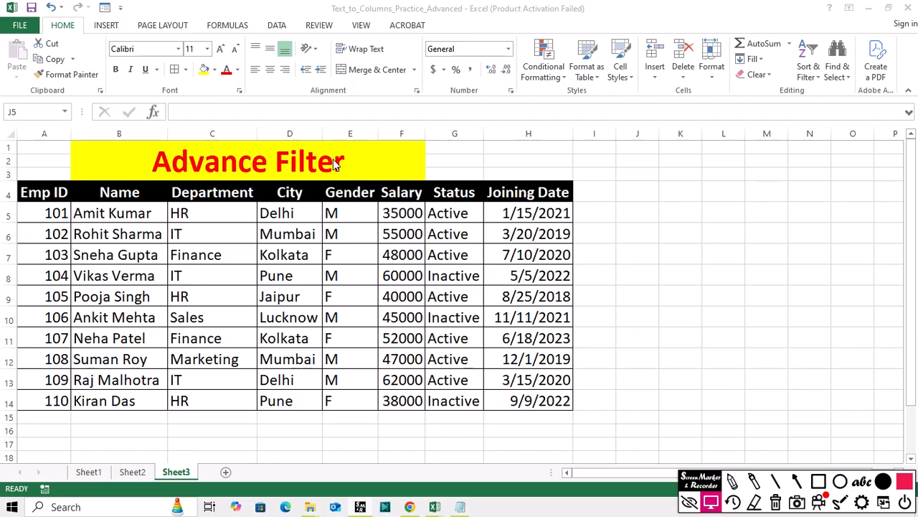
Switch to the Filter notes in Notepad and review the definitions of Filter and Advanced Filter.
{"action": "left_click", "coordinate": [637, 248]}
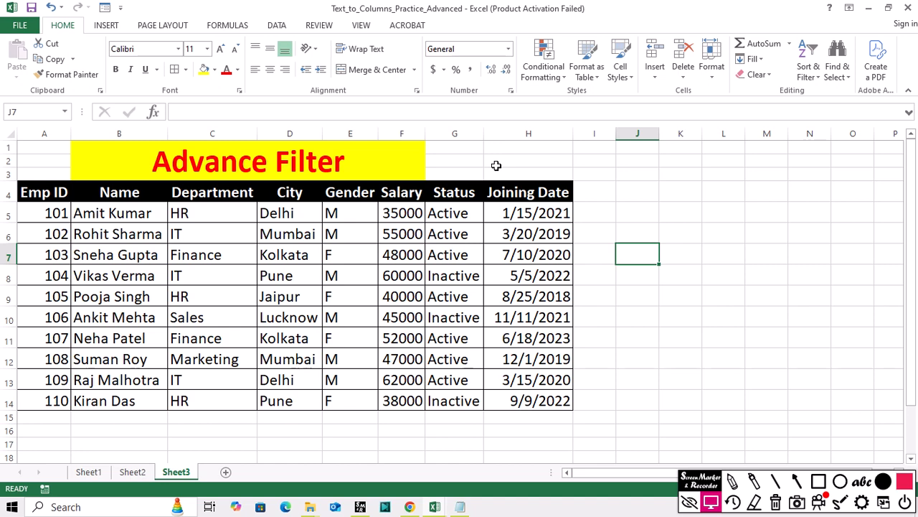
{"action": "key", "text": "alt+Tab"}
{"action": "key", "text": "alt+Tab"}
{"action": "key", "text": "alt+Tab"}
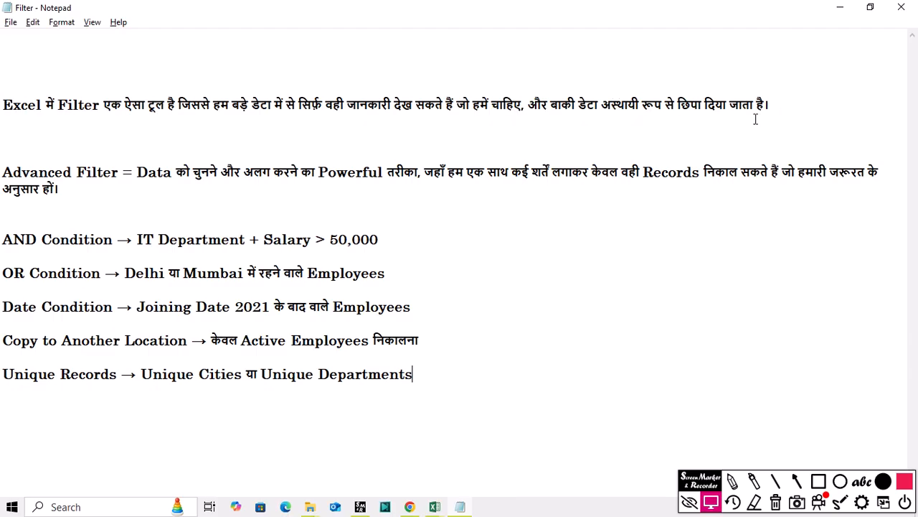
{"action": "left_click_drag", "start_coordinate": [6, 170], "coordinate": [419, 181]}
{"action": "left_click", "coordinate": [103, 173]}
{"action": "left_click", "coordinate": [435, 198]}
{"action": "left_click_drag", "start_coordinate": [295, 105], "coordinate": [465, 117]}
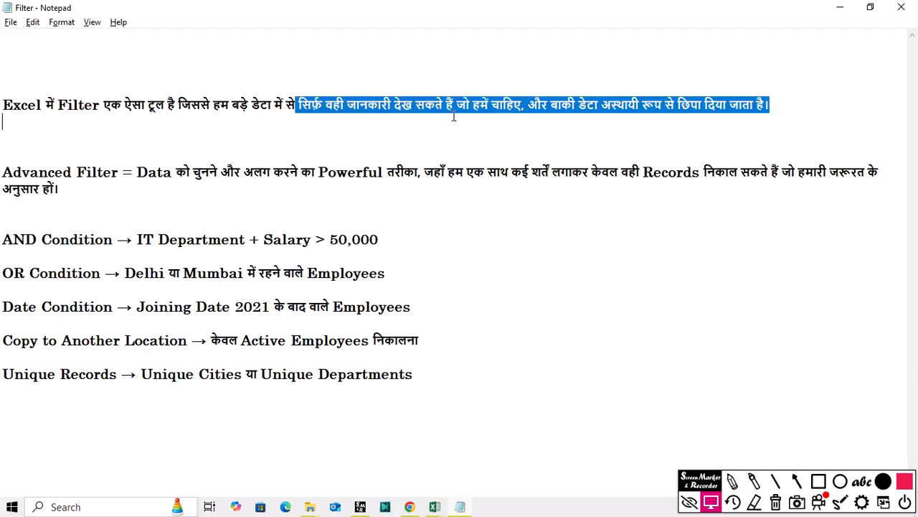
{"action": "left_click", "coordinate": [465, 117]}
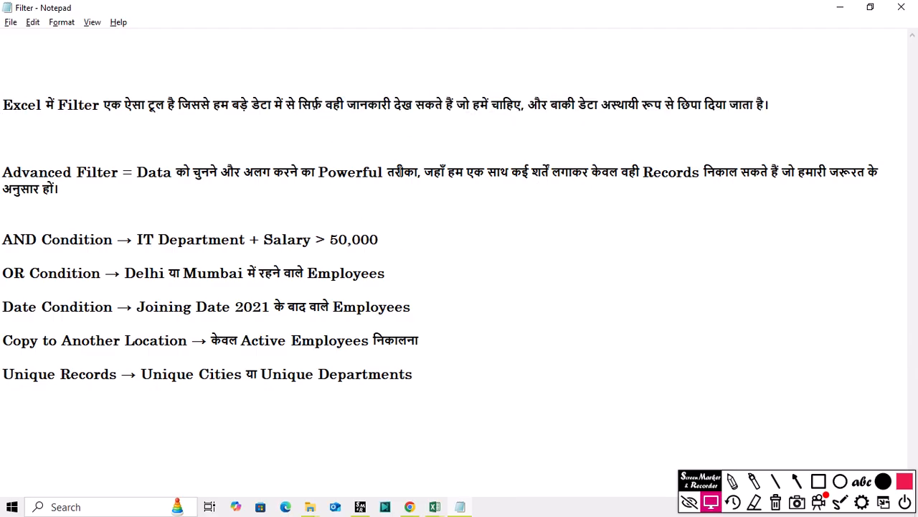
{"action": "left_click_drag", "start_coordinate": [396, 172], "coordinate": [693, 173]}
{"action": "left_click", "coordinate": [665, 269]}
{"action": "left_click_drag", "start_coordinate": [473, 172], "coordinate": [603, 174]}
{"action": "left_click", "coordinate": [605, 172]}
{"action": "double_click", "coordinate": [605, 172]}
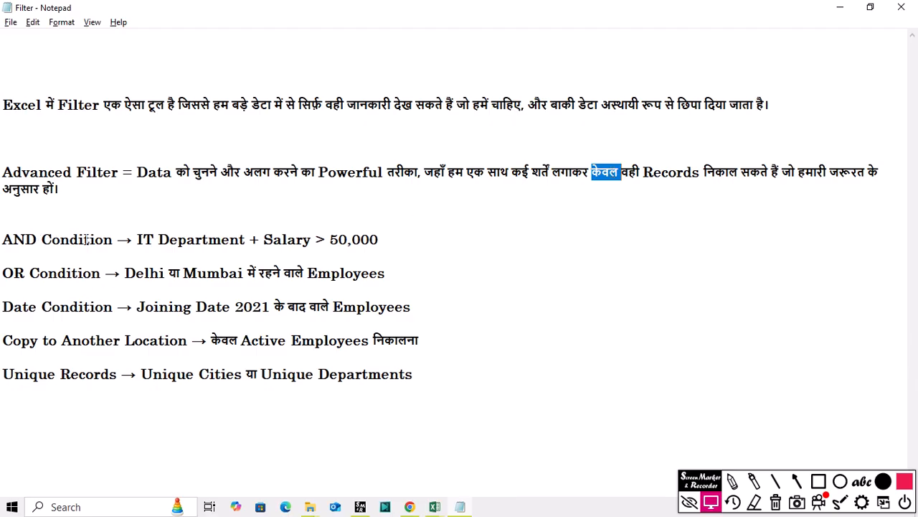
Review the AND condition (IT Department + Salary > 50,000) and the OR condition (Delhi or Mumbai employees) in the notes.
{"action": "left_click", "coordinate": [111, 247]}
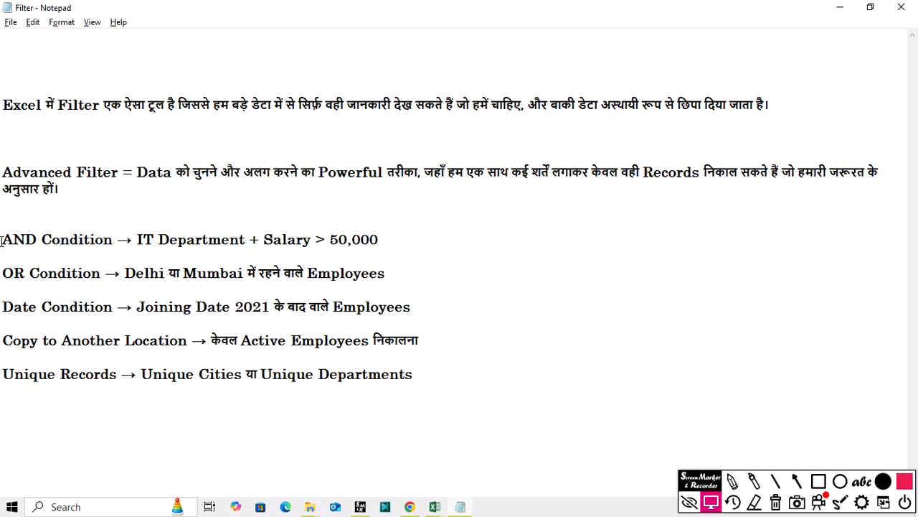
{"action": "left_click_drag", "start_coordinate": [2, 239], "coordinate": [107, 242]}
{"action": "left_click", "coordinate": [106, 241]}
{"action": "left_click_drag", "start_coordinate": [143, 239], "coordinate": [246, 244]}
{"action": "left_click", "coordinate": [244, 241]}
{"action": "left_click_drag", "start_coordinate": [393, 241], "coordinate": [329, 244]}
{"action": "left_click", "coordinate": [329, 244]}
{"action": "left_click_drag", "start_coordinate": [2, 273], "coordinate": [275, 277]}
{"action": "left_click", "coordinate": [93, 274]}
{"action": "left_click", "coordinate": [126, 277]}
{"action": "left_click_drag", "start_coordinate": [356, 274], "coordinate": [411, 279]}
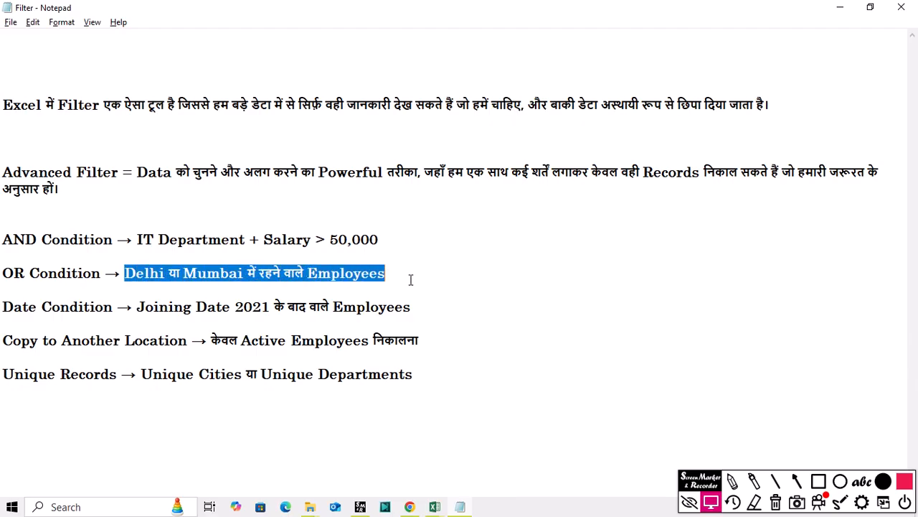
{"action": "left_click", "coordinate": [411, 279]}
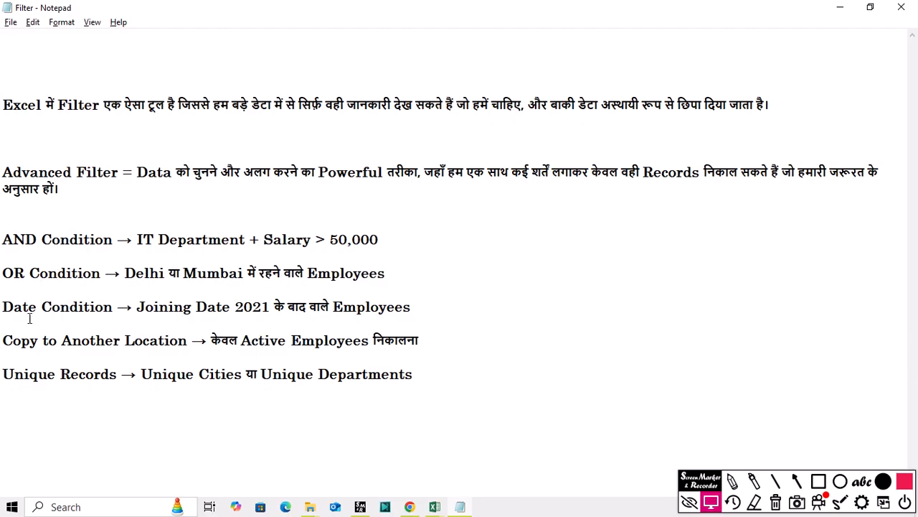
Review the Date Condition, Copy to Another Location and Unique Records examples in the notes.
{"action": "left_click_drag", "start_coordinate": [3, 307], "coordinate": [443, 309]}
{"action": "left_click", "coordinate": [117, 307]}
{"action": "left_click", "coordinate": [448, 310]}
{"action": "left_click_drag", "start_coordinate": [10, 340], "coordinate": [173, 341]}
{"action": "left_click", "coordinate": [170, 343]}
{"action": "left_click_drag", "start_coordinate": [211, 340], "coordinate": [430, 342]}
{"action": "left_click", "coordinate": [430, 342]}
{"action": "left_click_drag", "start_coordinate": [1, 382], "coordinate": [86, 375]}
{"action": "left_click", "coordinate": [86, 376]}
Switch back to Excel and copy the header row A4:H4 to row 16 below the employee table, starting at A16.
{"action": "key", "text": "alt+Tab"}
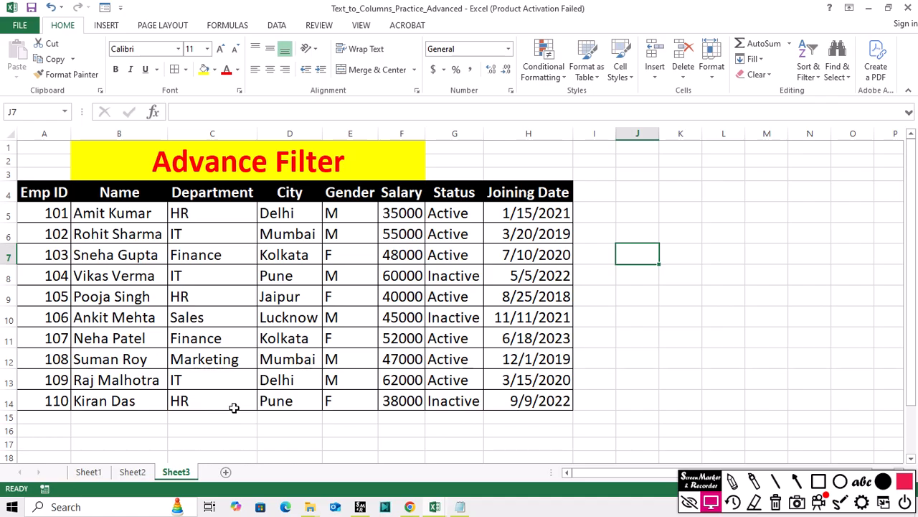
{"action": "left_click", "coordinate": [50, 192]}
{"action": "left_click_drag", "start_coordinate": [52, 192], "coordinate": [516, 196]}
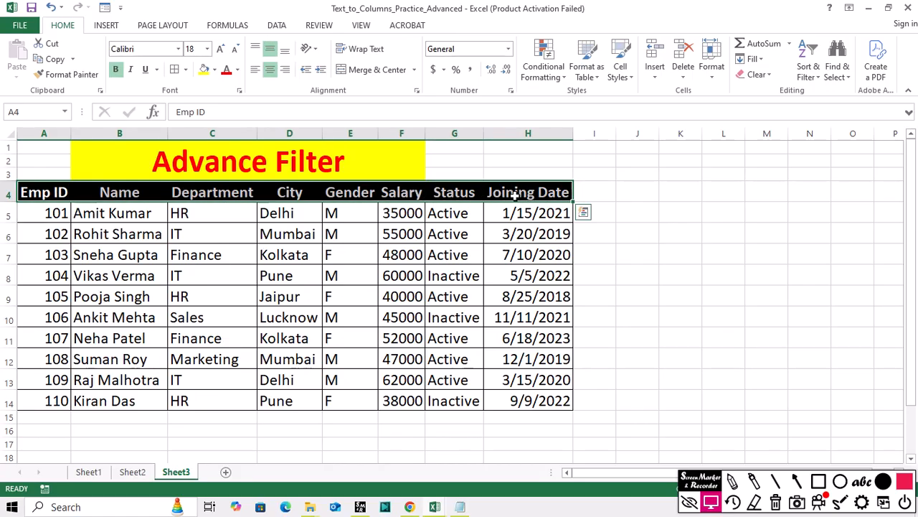
{"action": "right_click", "coordinate": [518, 198]}
{"action": "left_click", "coordinate": [546, 222]}
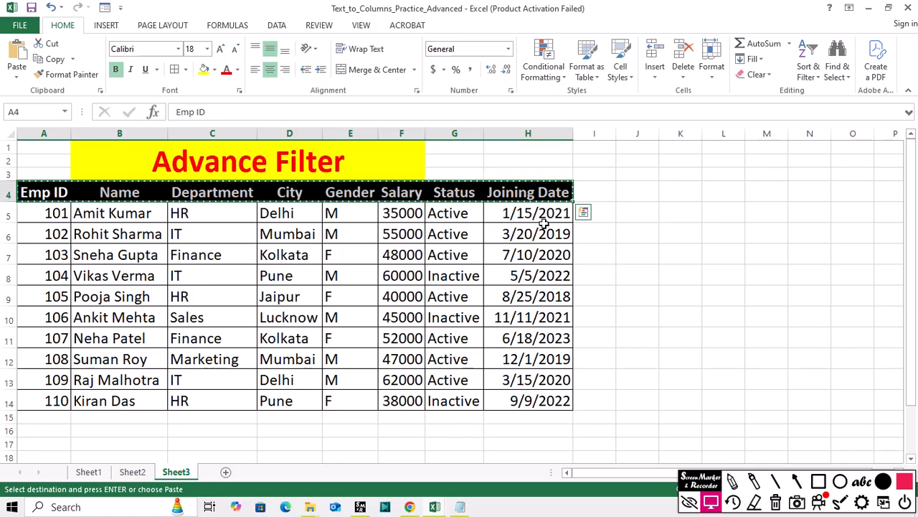
{"action": "left_click", "coordinate": [39, 428]}
{"action": "right_click", "coordinate": [40, 429]}
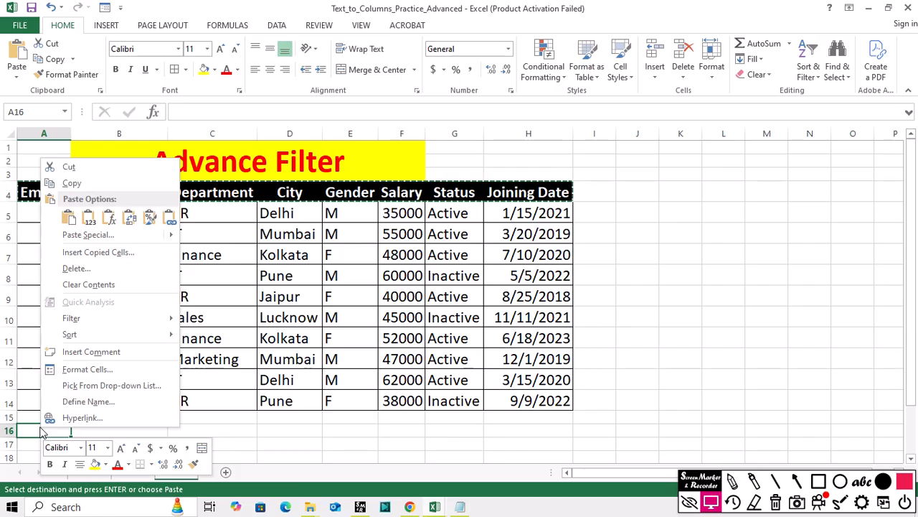
{"action": "left_click", "coordinate": [68, 217]}
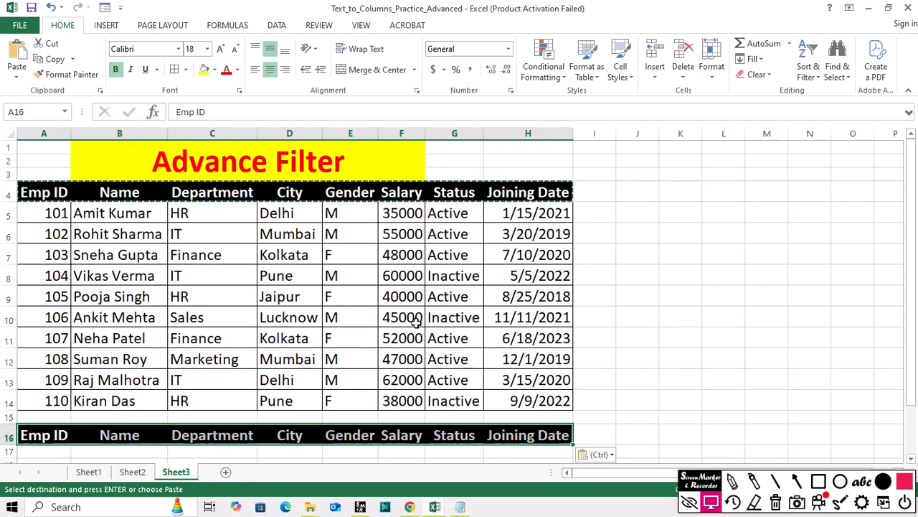
Examine the employee table against the copied header row and the empty criteria row beneath it.
{"action": "scroll", "coordinate": [434, 351], "scroll_direction": "down", "scroll_amount": 2}
{"action": "left_click", "coordinate": [168, 351]}
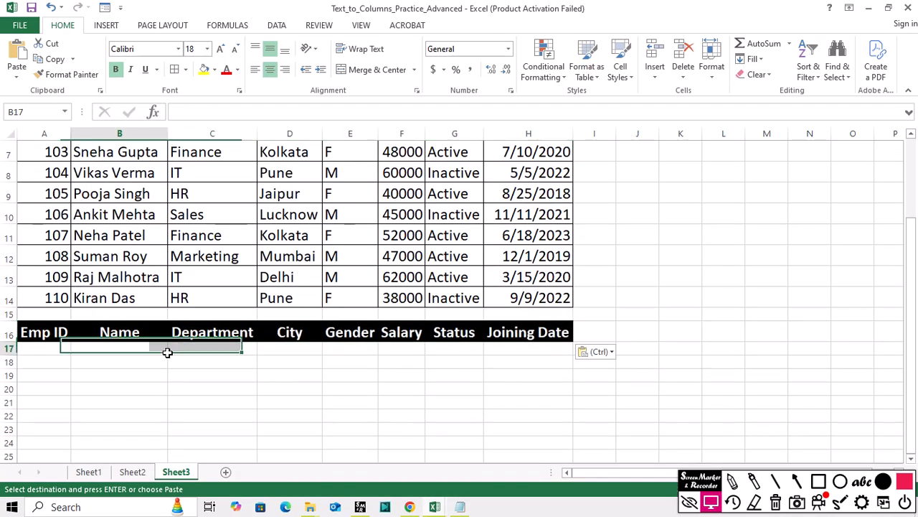
{"action": "scroll", "coordinate": [318, 345], "scroll_direction": "up", "scroll_amount": 2}
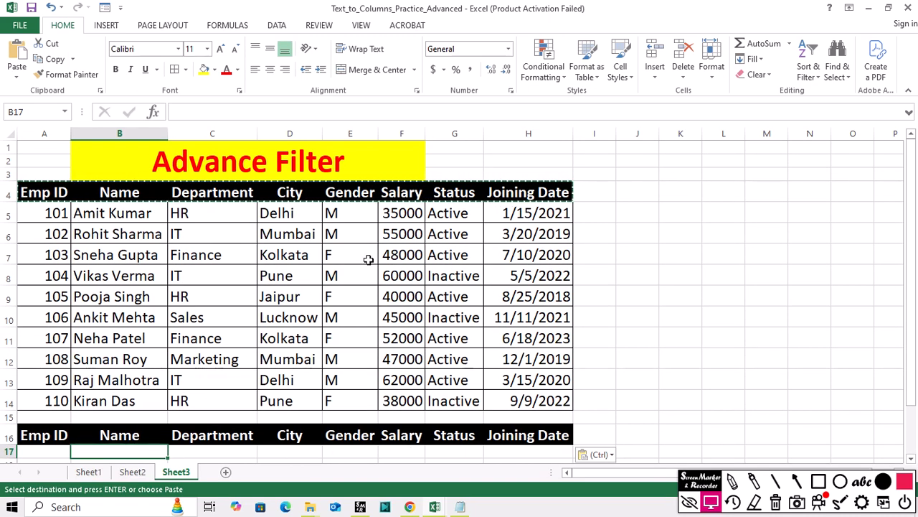
{"action": "scroll", "coordinate": [368, 259], "scroll_direction": "down", "scroll_amount": 2}
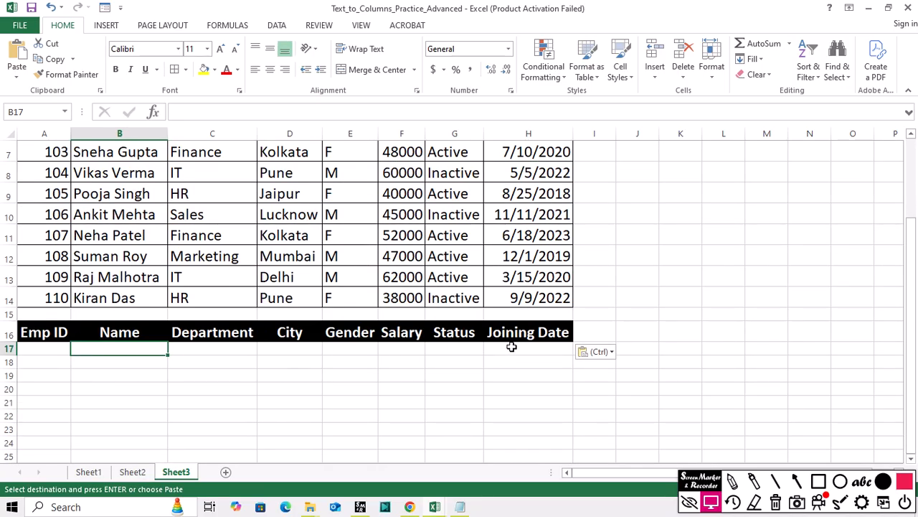
{"action": "scroll", "coordinate": [475, 357], "scroll_direction": "up", "scroll_amount": 2}
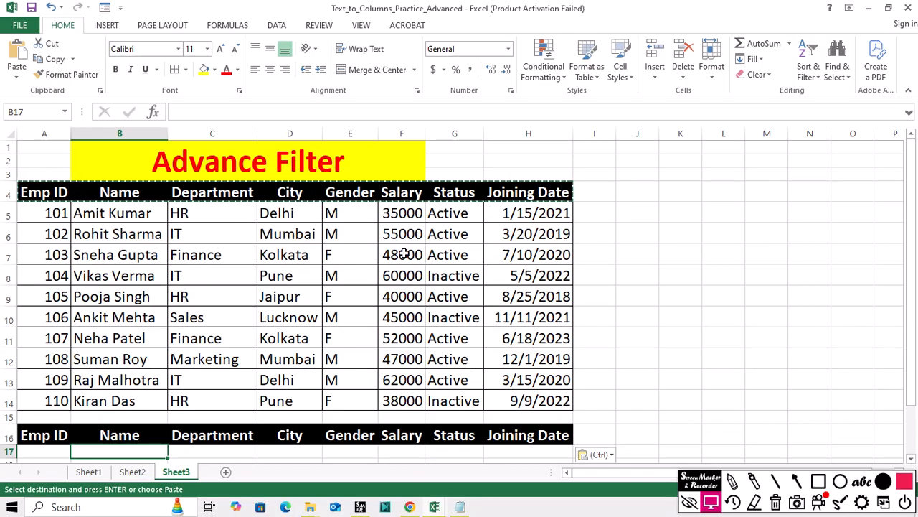
{"action": "scroll", "coordinate": [234, 324], "scroll_direction": "down", "scroll_amount": 2}
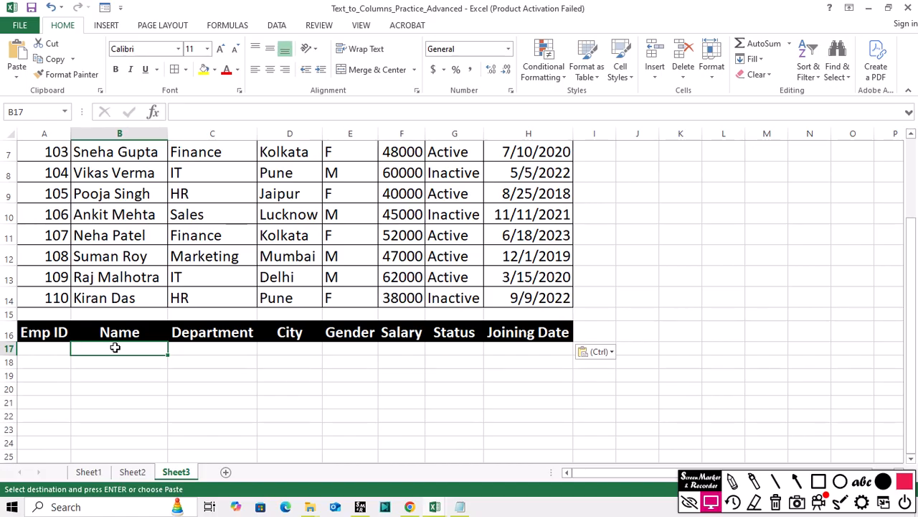
{"action": "scroll", "coordinate": [522, 398], "scroll_direction": "up", "scroll_amount": 2}
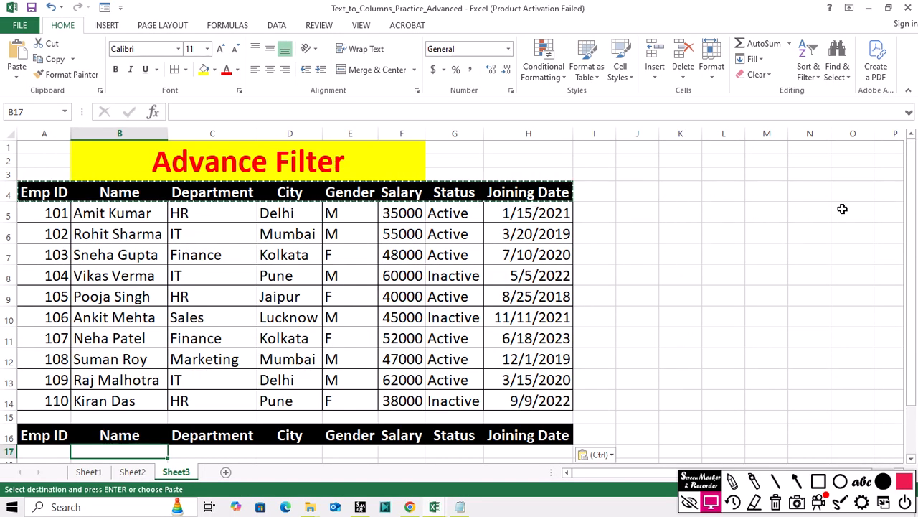
{"action": "scroll", "coordinate": [792, 226], "scroll_direction": "down", "scroll_amount": 2}
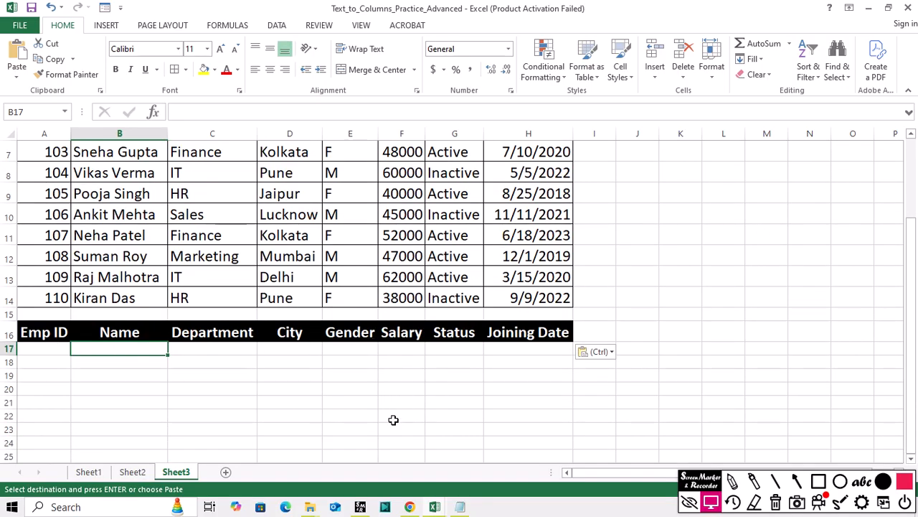
Switch to the Notepad notes, reread the AND condition for the IT department, and return to Excel.
{"action": "key", "text": "alt+Tab"}
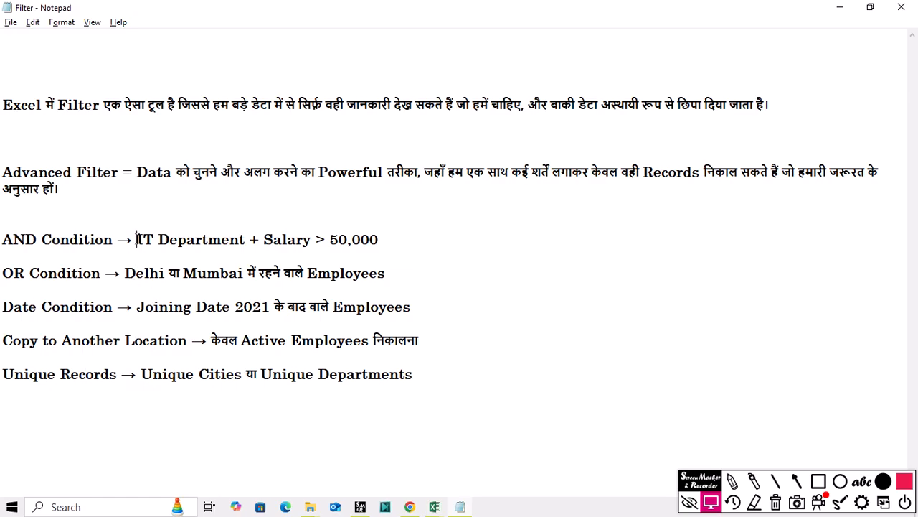
{"action": "left_click_drag", "start_coordinate": [136, 239], "coordinate": [260, 239]}
{"action": "left_click", "coordinate": [260, 239]}
{"action": "key", "text": "alt+Tab"}
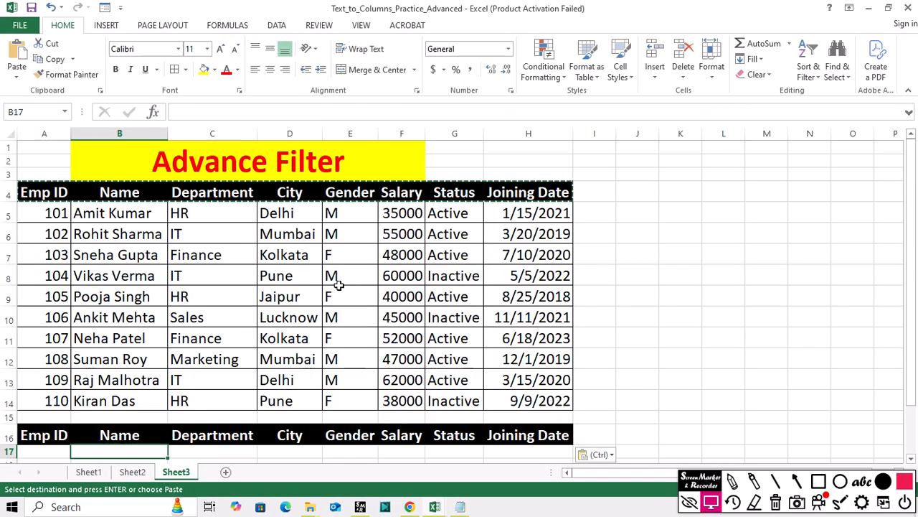
Clear the pending copy selection while checking the department and salary of the IT employees in the table.
{"action": "left_click", "coordinate": [192, 234]}
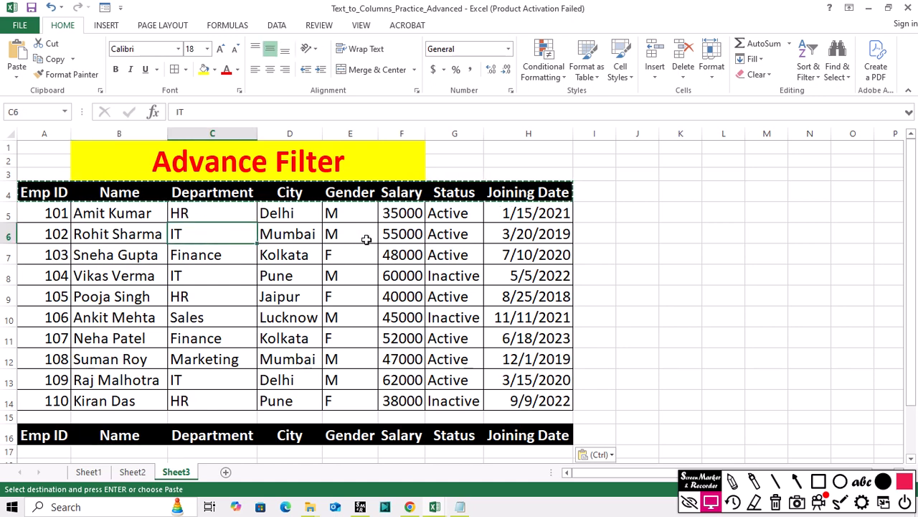
{"action": "left_click", "coordinate": [197, 277]}
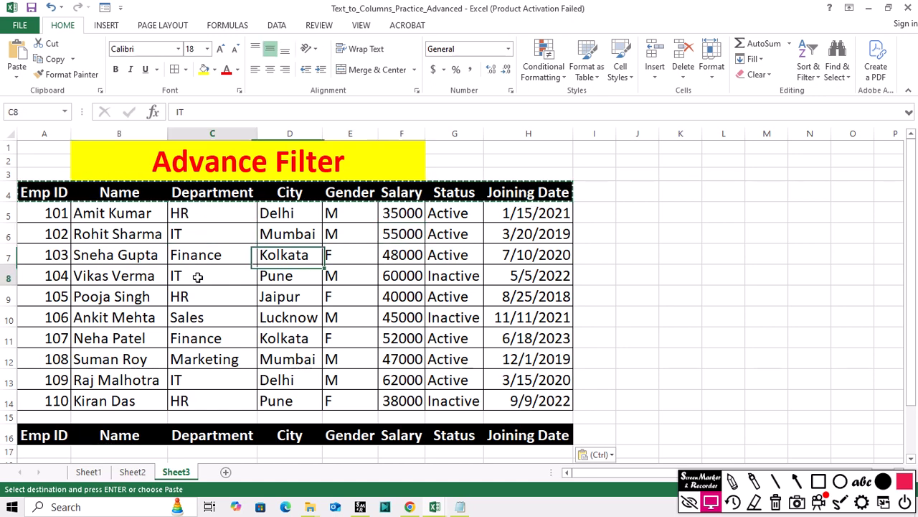
{"action": "left_click", "coordinate": [415, 278]}
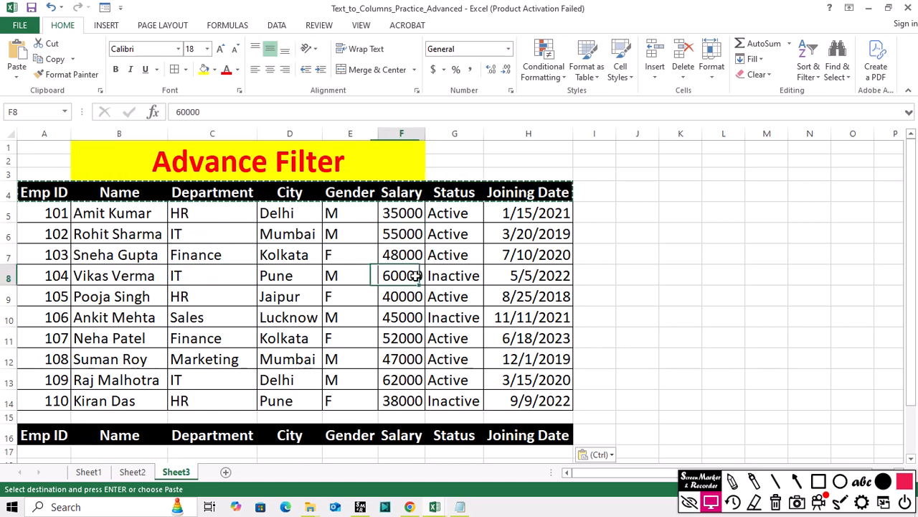
{"action": "left_click", "coordinate": [215, 381]}
{"action": "key", "text": "Escape"}
{"action": "left_click", "coordinate": [400, 381]}
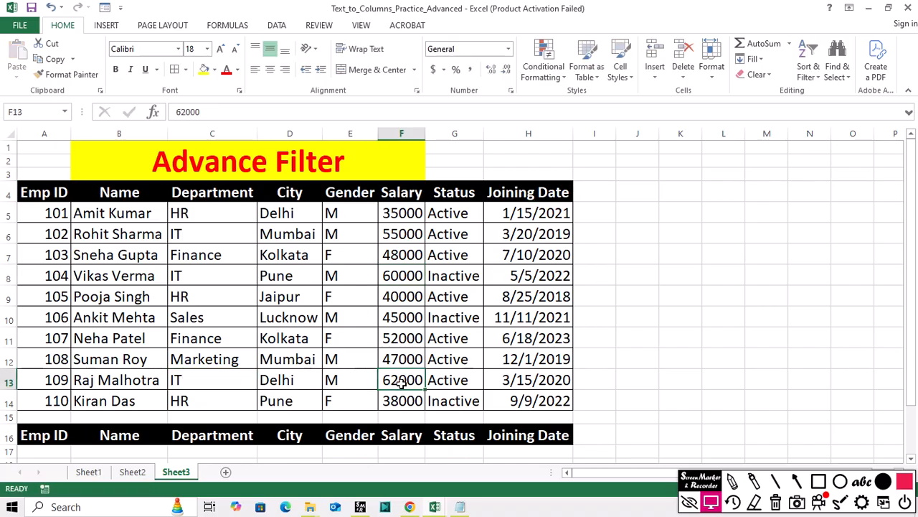
{"action": "scroll", "coordinate": [401, 382], "scroll_direction": "down", "scroll_amount": 2}
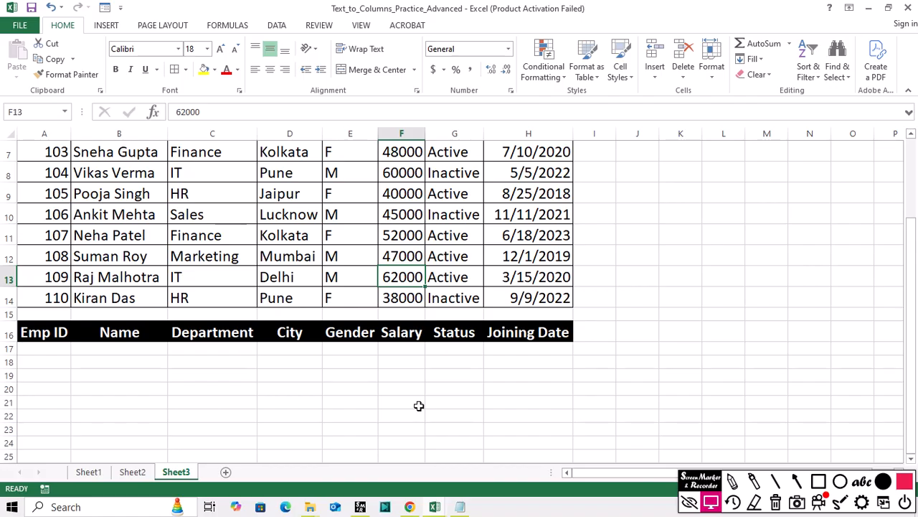
Consult the notes in Notepad again, return to Excel and compare the IT employees' salaries with the 50,000 limit.
{"action": "key", "text": "alt+Tab"}
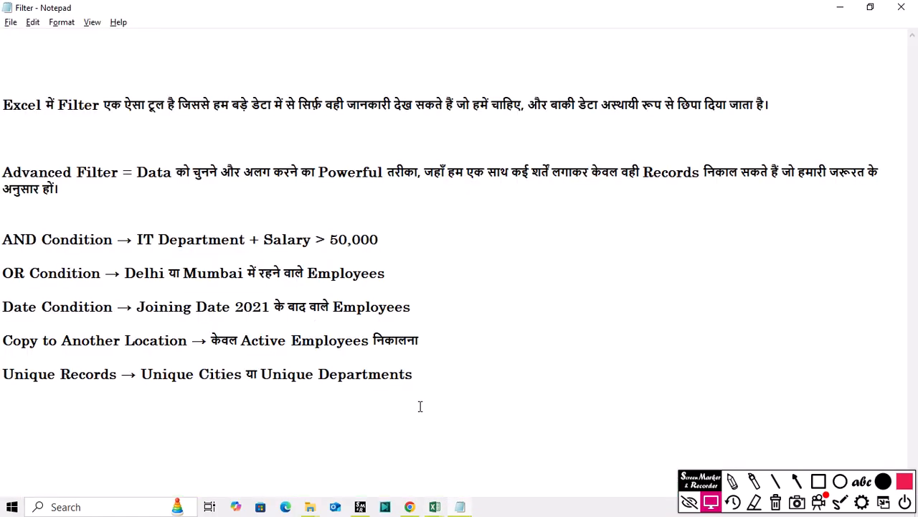
{"action": "key", "text": "alt+Tab"}
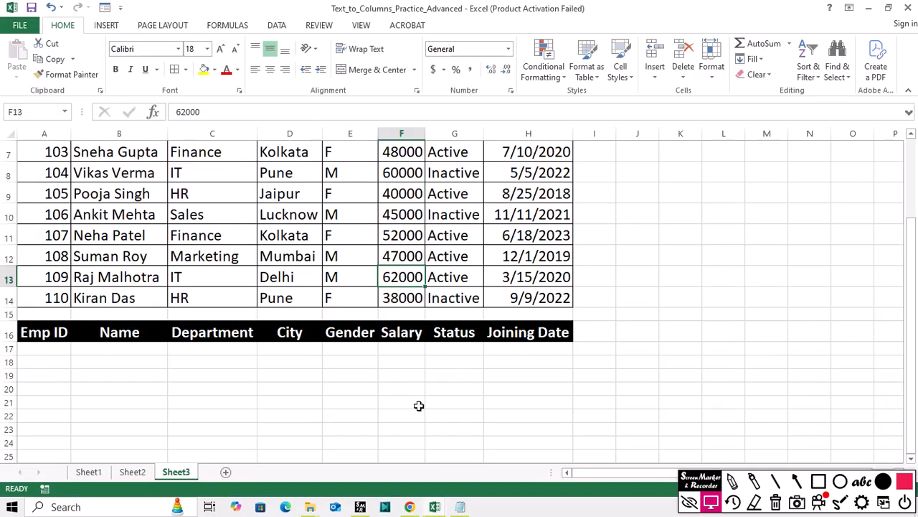
{"action": "scroll", "coordinate": [419, 406], "scroll_direction": "up", "scroll_amount": 2}
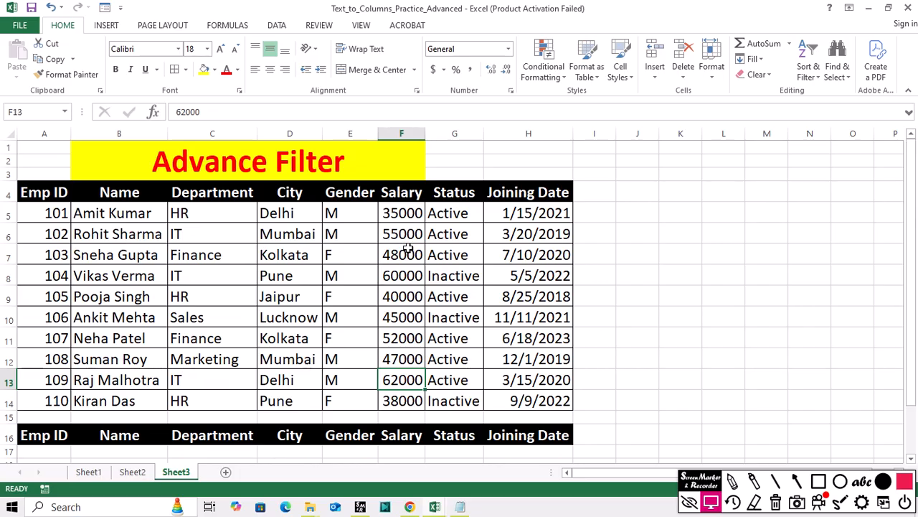
{"action": "left_click", "coordinate": [406, 234]}
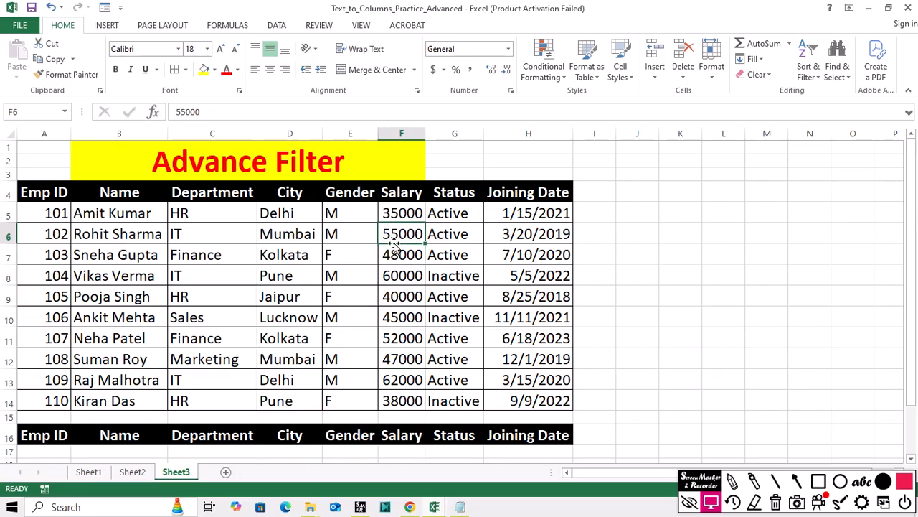
{"action": "left_click", "coordinate": [403, 280]}
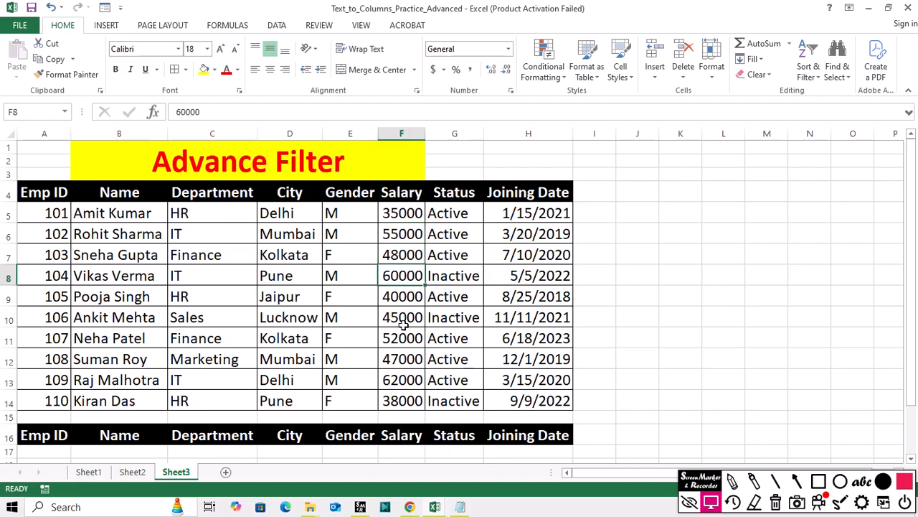
{"action": "left_click", "coordinate": [407, 384]}
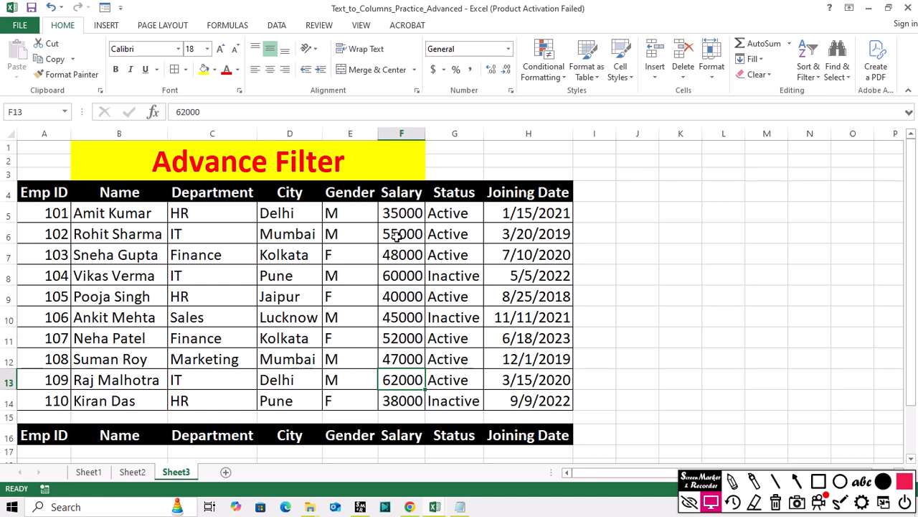
{"action": "scroll", "coordinate": [407, 324], "scroll_direction": "down", "scroll_amount": 1}
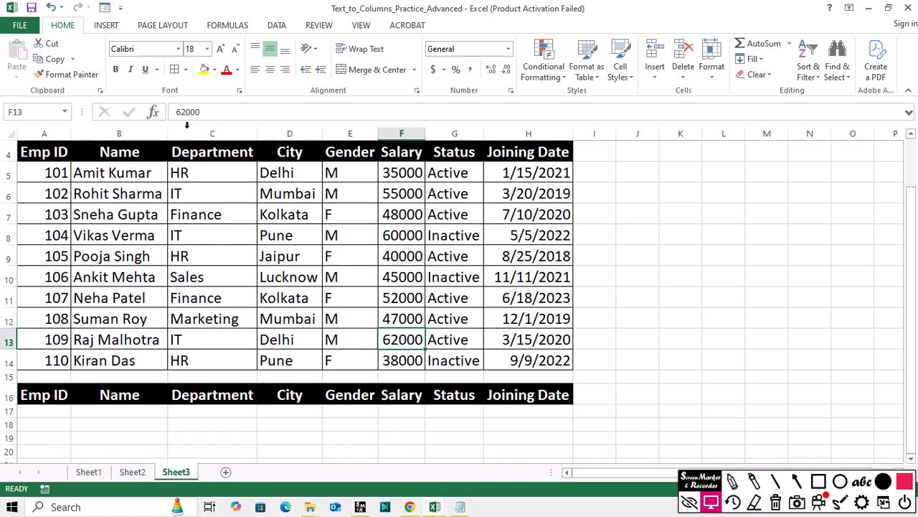
{"action": "scroll", "coordinate": [207, 277], "scroll_direction": "down", "scroll_amount": 2}
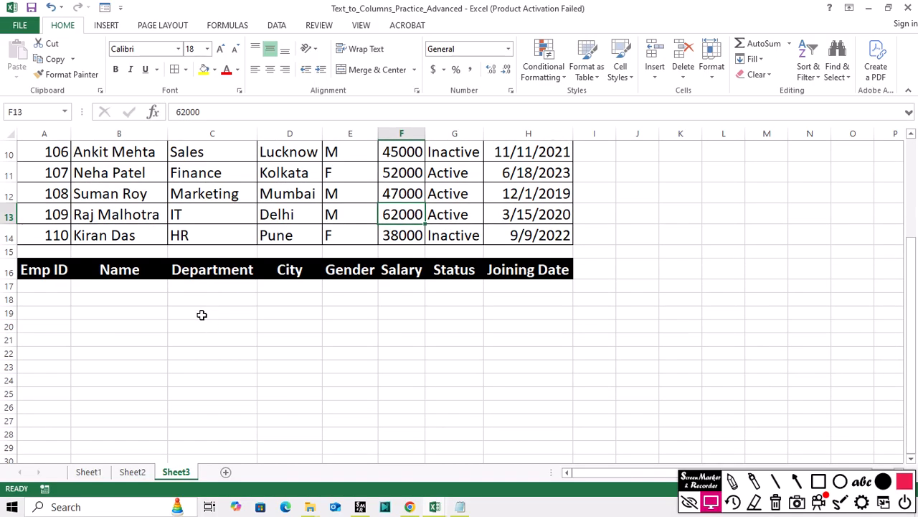
Enter the criterion ="IT" in cell C17, under the Department heading of the criteria range.
{"action": "left_click", "coordinate": [200, 288]}
{"action": "left_click", "coordinate": [202, 314]}
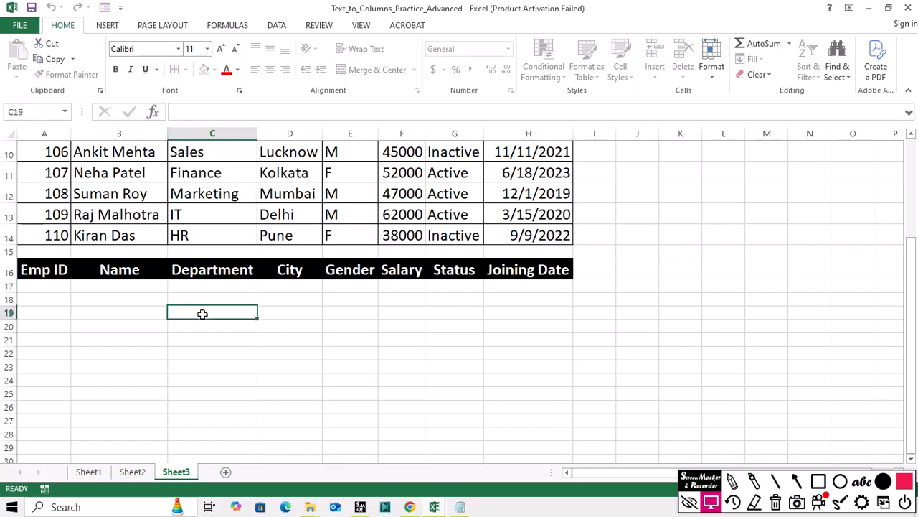
{"action": "left_click", "coordinate": [200, 287]}
{"action": "scroll", "coordinate": [260, 387], "scroll_direction": "up", "scroll_amount": 2}
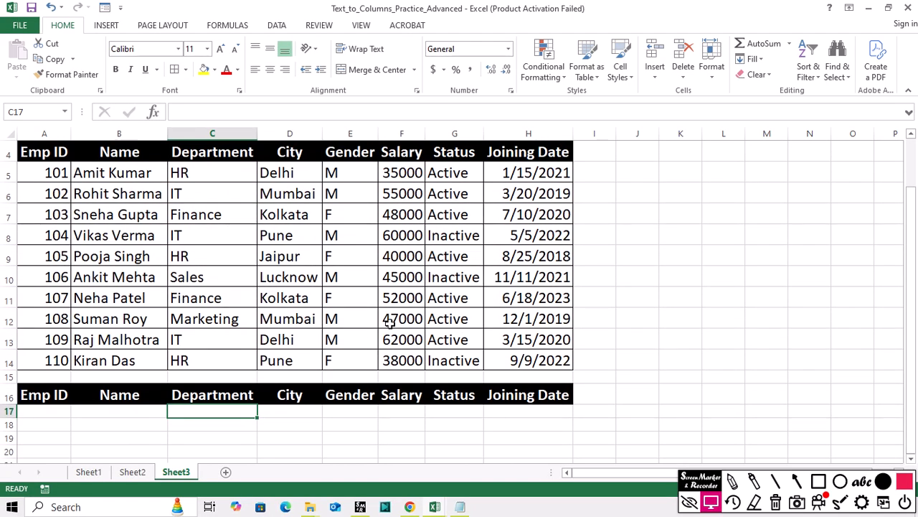
{"action": "type", "text": "="}
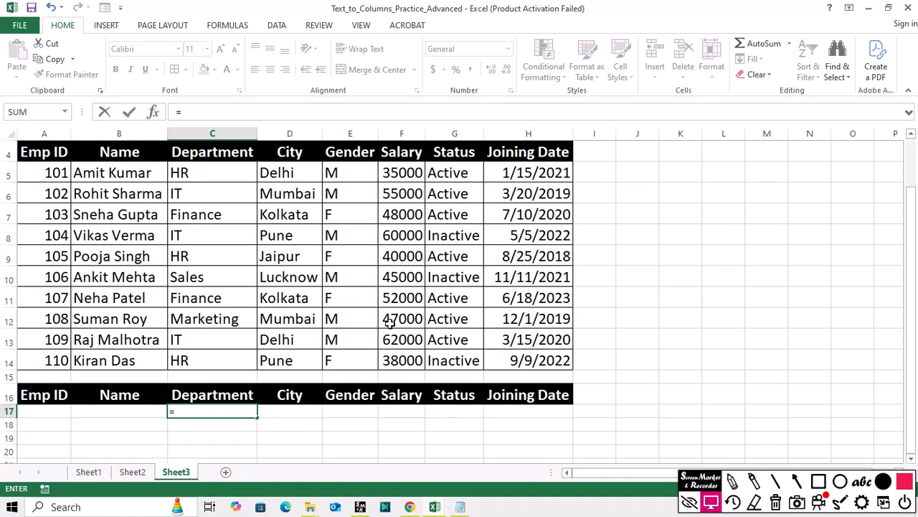
{"action": "type", "text": "\""}
{"action": "type", "text": "IT\""}
{"action": "key", "text": "Return"}
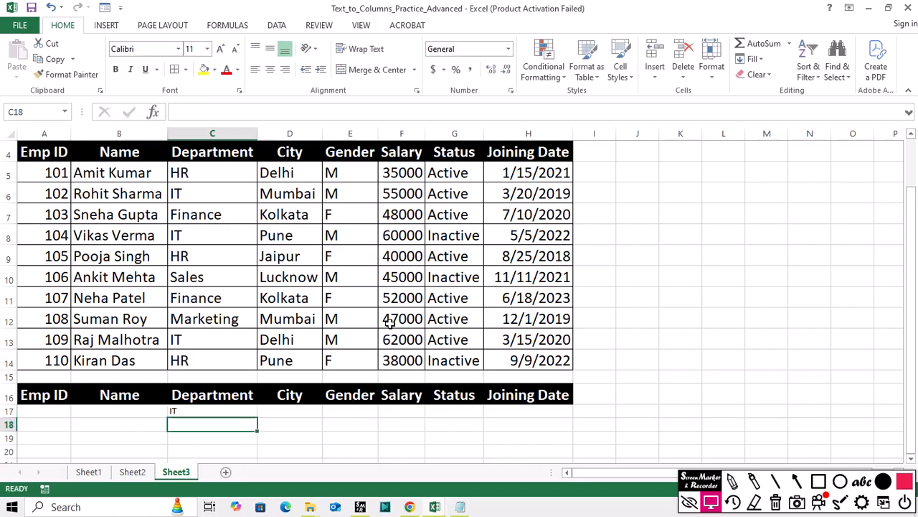
{"action": "left_click", "coordinate": [211, 412]}
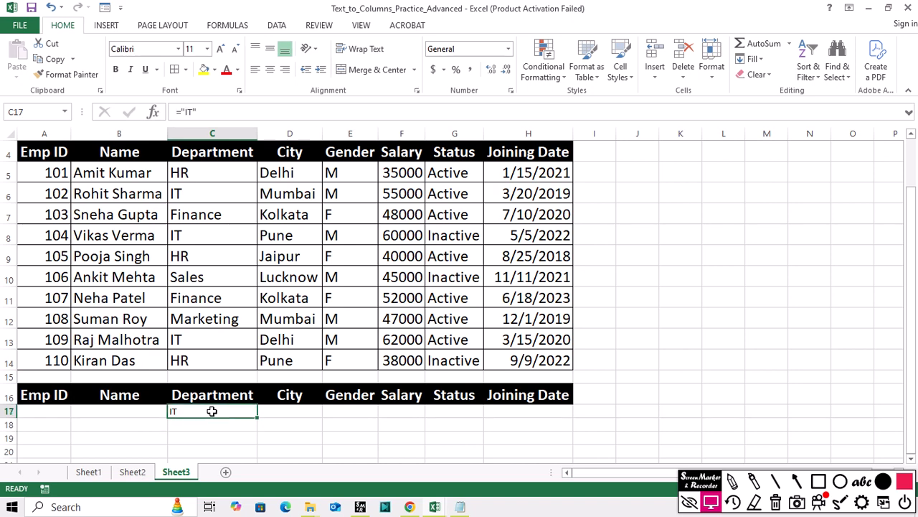
Enter the criterion =">=60000" in cell F17, under the Salary heading of the criteria range.
{"action": "left_click", "coordinate": [386, 416]}
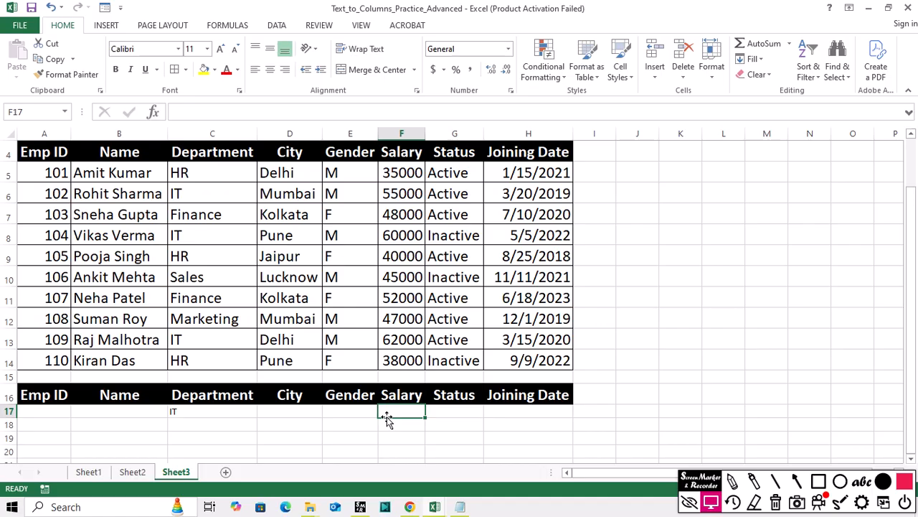
{"action": "type", "text": "="}
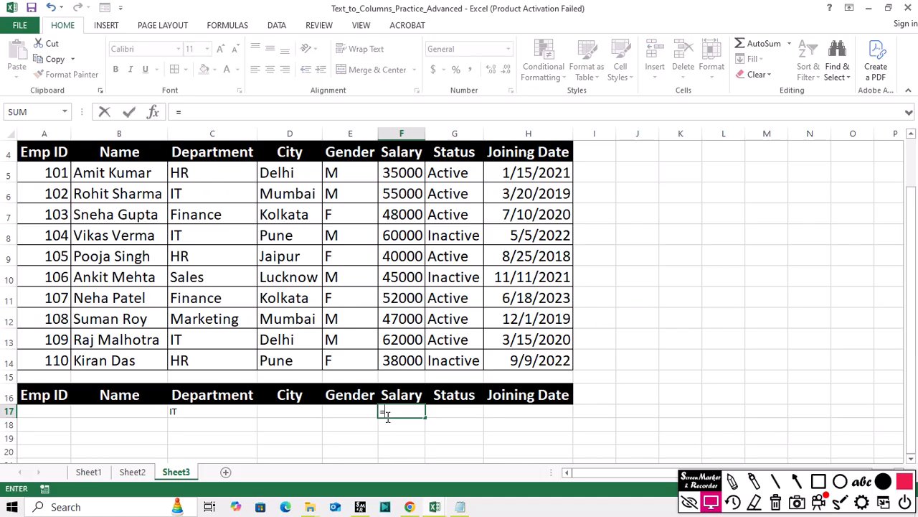
{"action": "type", "text": "\">=60000"}
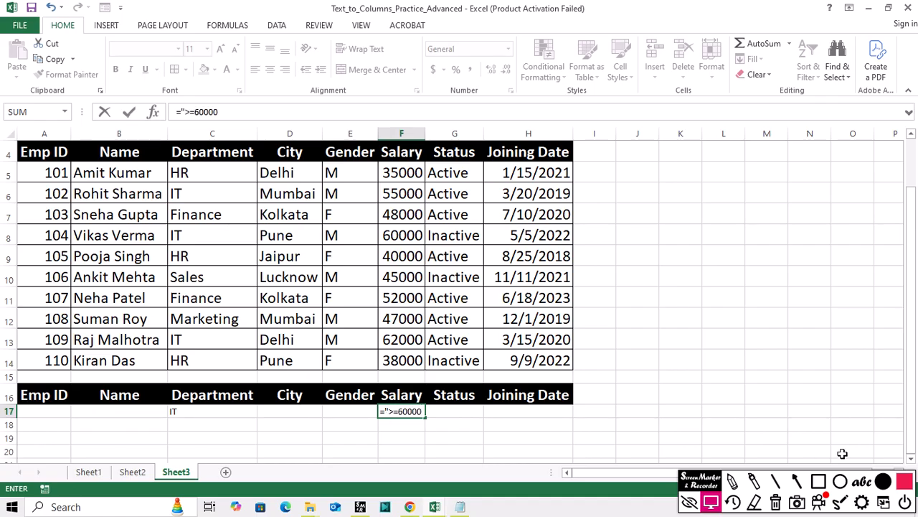
{"action": "type", "text": "\""}
{"action": "key", "text": "Return"}
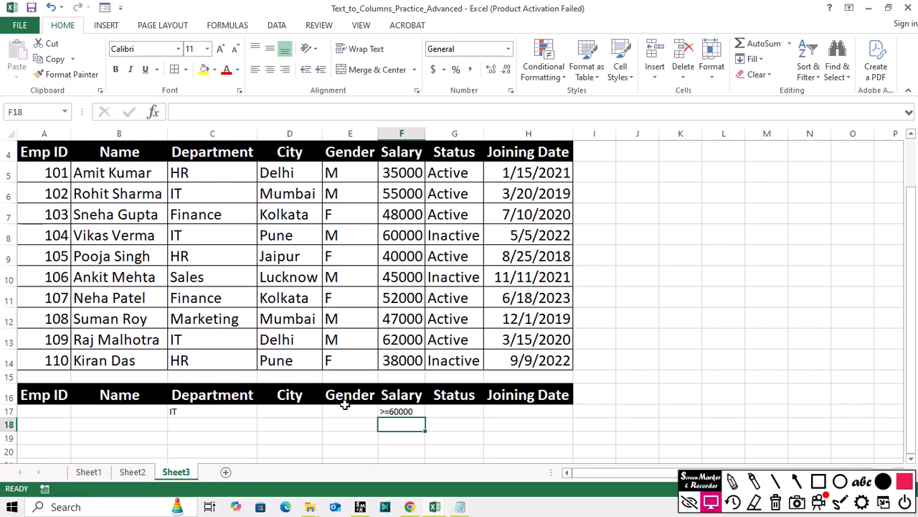
Start an in-place Advanced Filter with the employee table A4:H14, including its headers, as the list range.
{"action": "scroll", "coordinate": [346, 404], "scroll_direction": "up", "scroll_amount": 1}
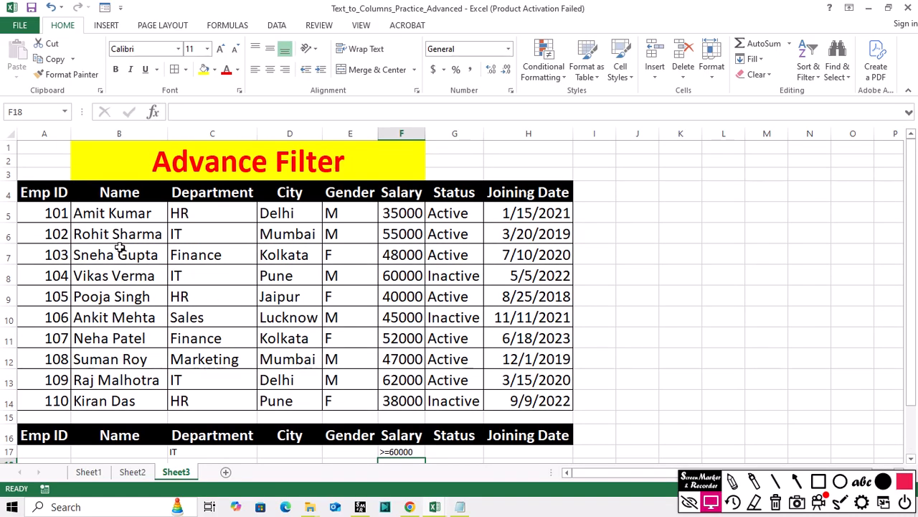
{"action": "left_click_drag", "start_coordinate": [48, 203], "coordinate": [526, 395]}
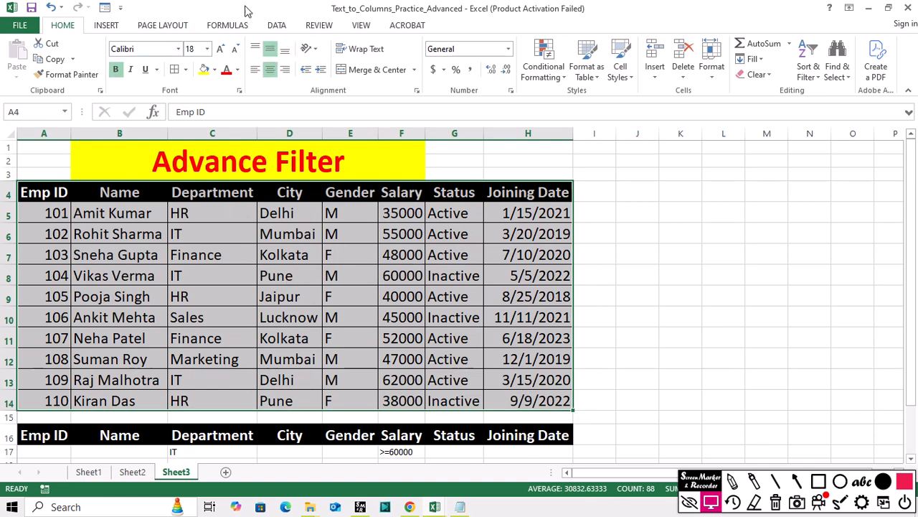
{"action": "left_click", "coordinate": [277, 25]}
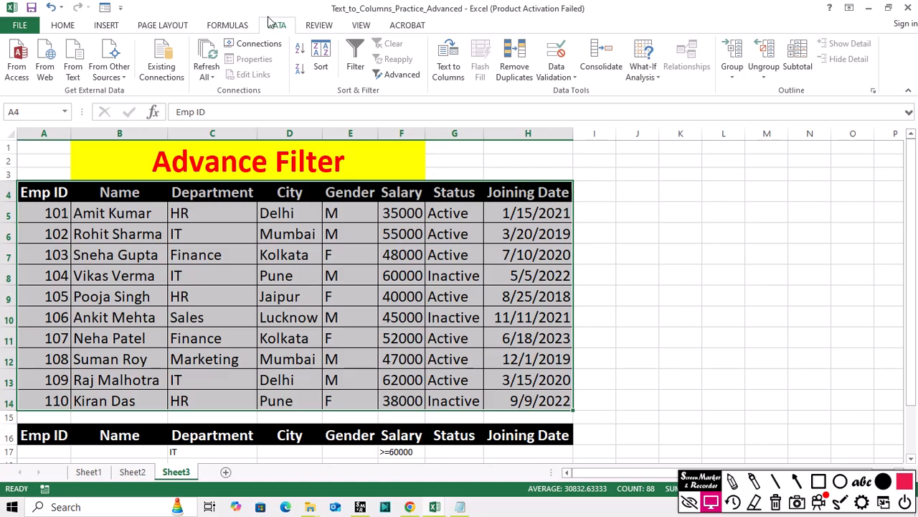
{"action": "left_click", "coordinate": [398, 77]}
{"action": "left_click_drag", "start_coordinate": [505, 128], "coordinate": [611, 198]}
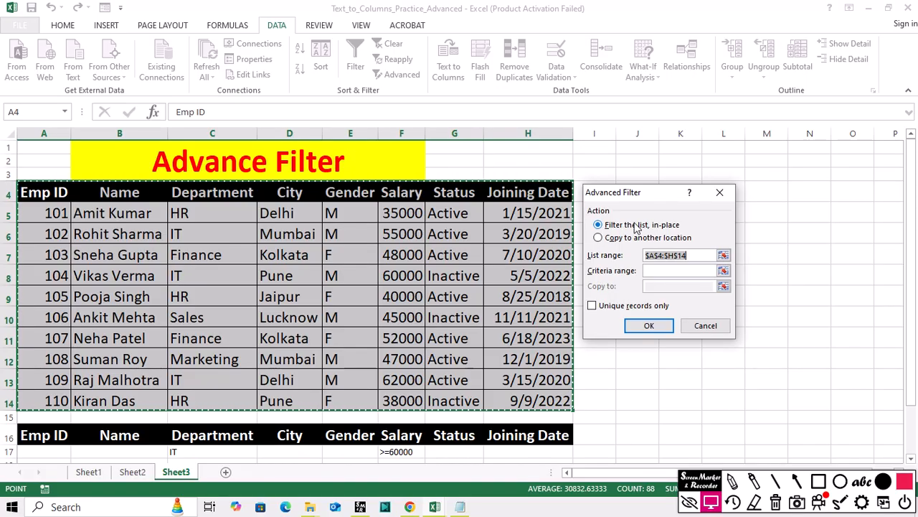
{"action": "left_click", "coordinate": [691, 255]}
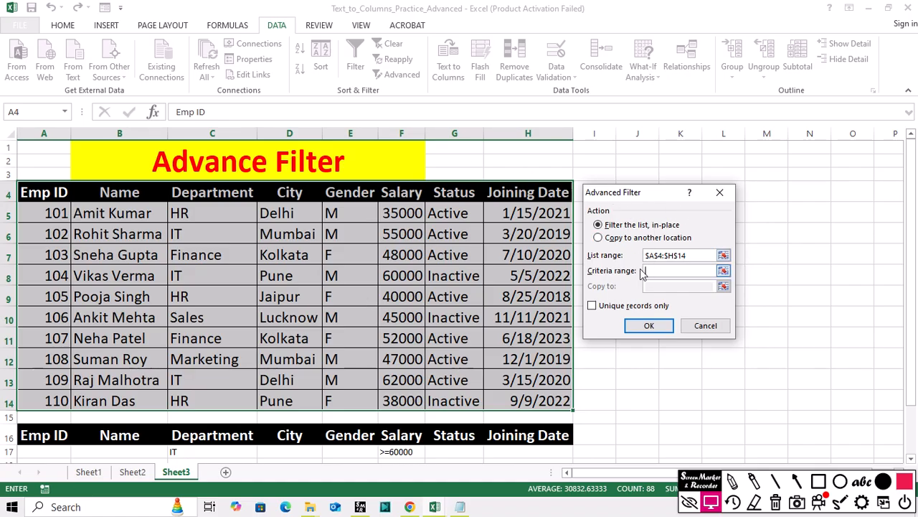
Set the criteria range to A16:H17 and apply the filter to the employee table.
{"action": "scroll", "coordinate": [322, 277], "scroll_direction": "down", "scroll_amount": 2}
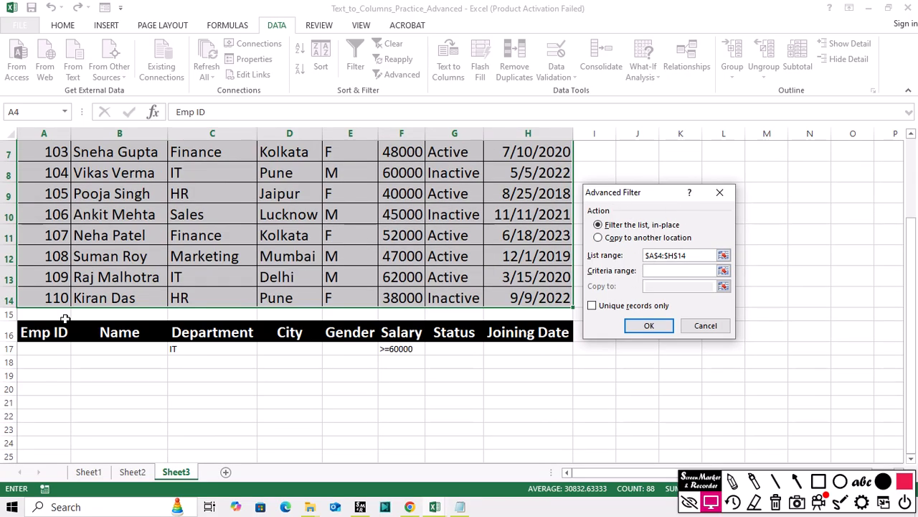
{"action": "left_click_drag", "start_coordinate": [45, 334], "coordinate": [532, 360]}
{"action": "left_click_drag", "start_coordinate": [533, 360], "coordinate": [544, 349]}
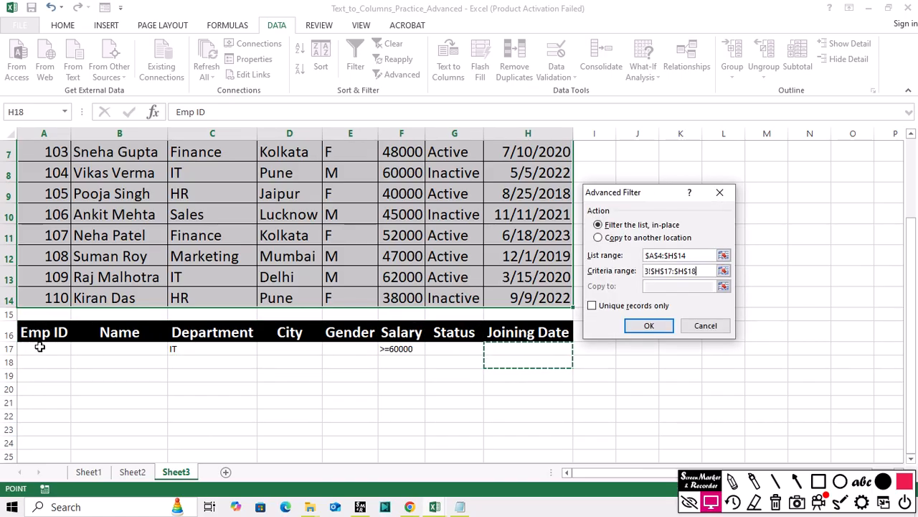
{"action": "left_click_drag", "start_coordinate": [703, 271], "coordinate": [592, 274]}
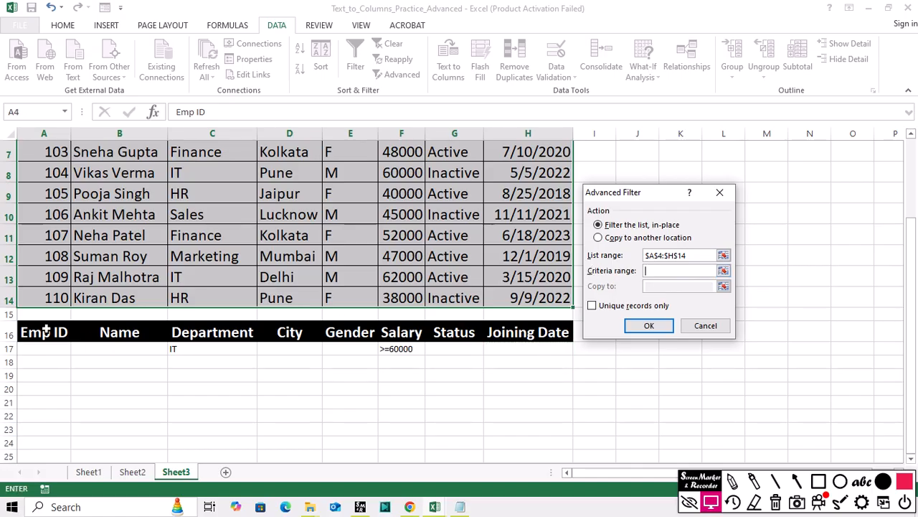
{"action": "left_click_drag", "start_coordinate": [45, 331], "coordinate": [531, 349]}
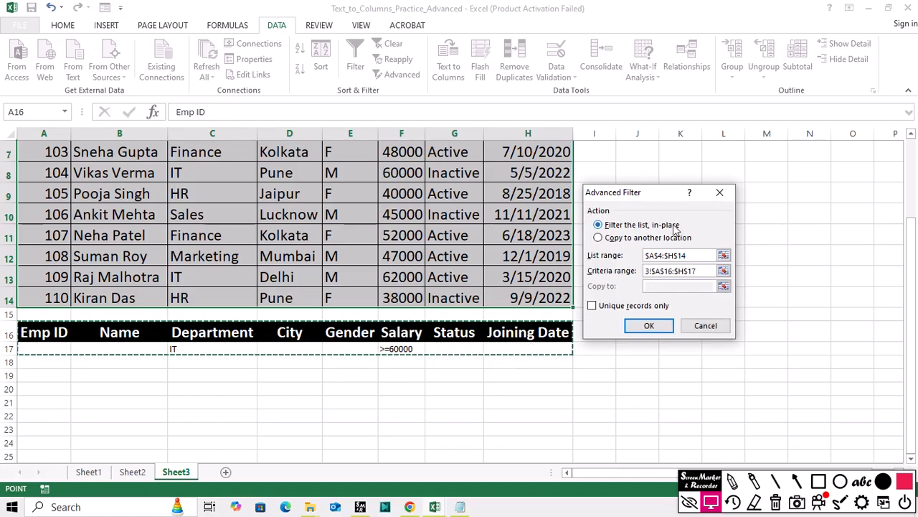
{"action": "left_click", "coordinate": [648, 325]}
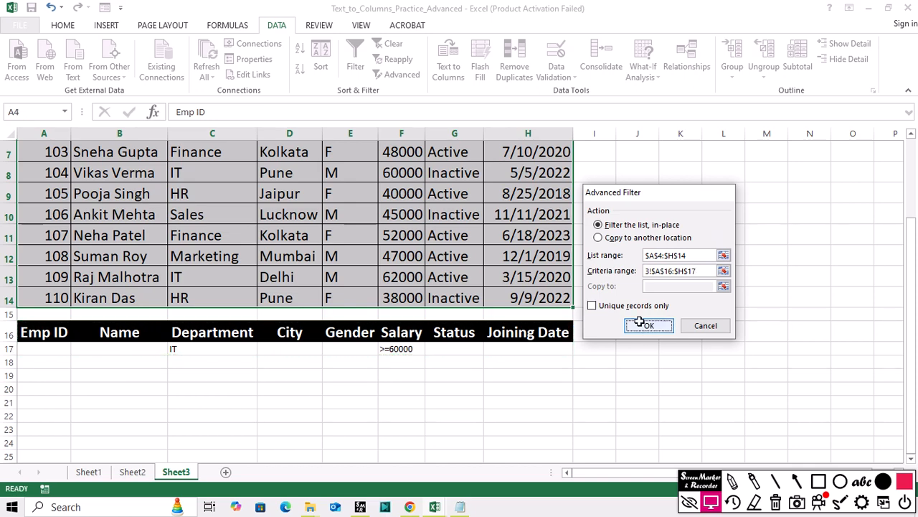
{"action": "scroll", "coordinate": [497, 340], "scroll_direction": "up", "scroll_amount": 2}
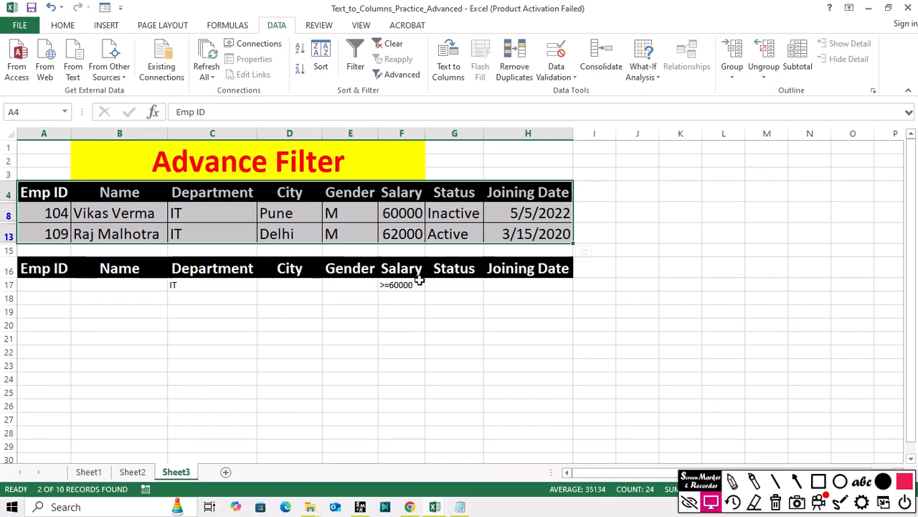
Undo the advanced filter and review the full employee table against the criteria row.
{"action": "key", "text": "ctrl+z"}
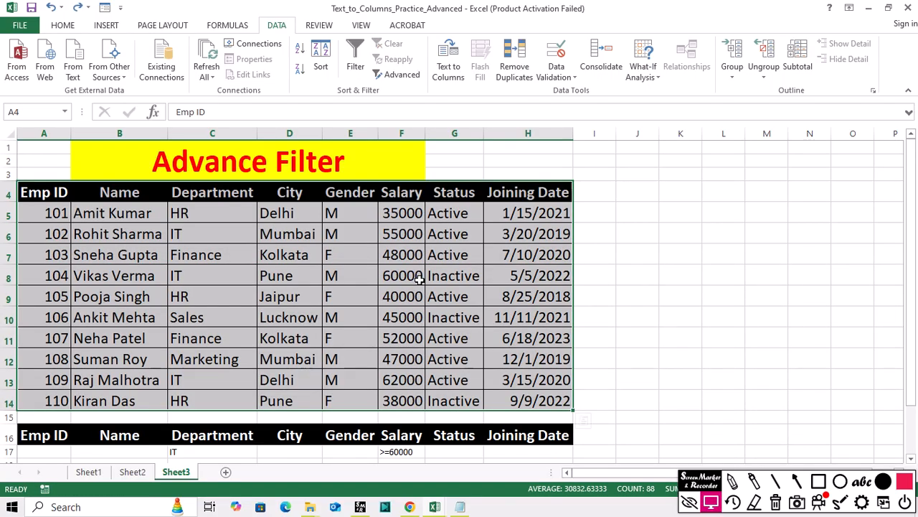
{"action": "left_click", "coordinate": [645, 294]}
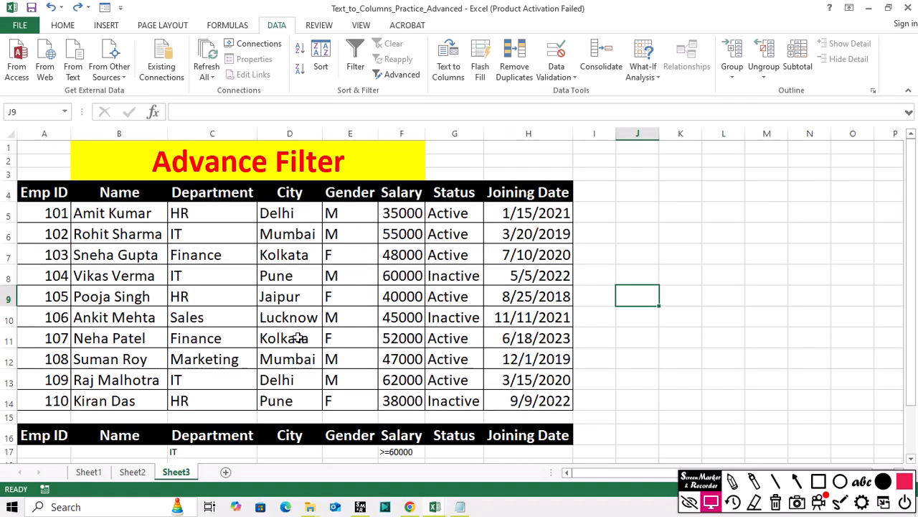
{"action": "scroll", "coordinate": [297, 334], "scroll_direction": "down", "scroll_amount": 2}
{"action": "scroll", "coordinate": [240, 341], "scroll_direction": "up", "scroll_amount": 1}
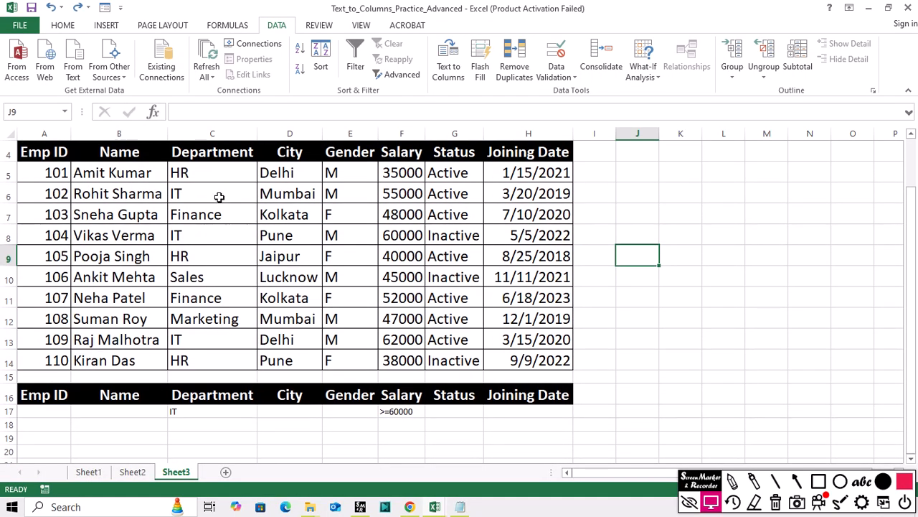
{"action": "scroll", "coordinate": [219, 197], "scroll_direction": "up", "scroll_amount": 1}
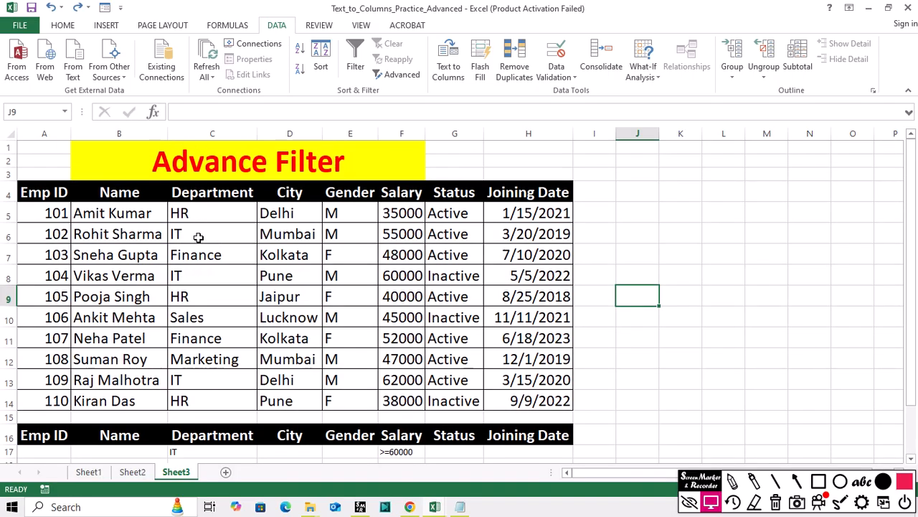
{"action": "scroll", "coordinate": [538, 331], "scroll_direction": "down", "scroll_amount": 1}
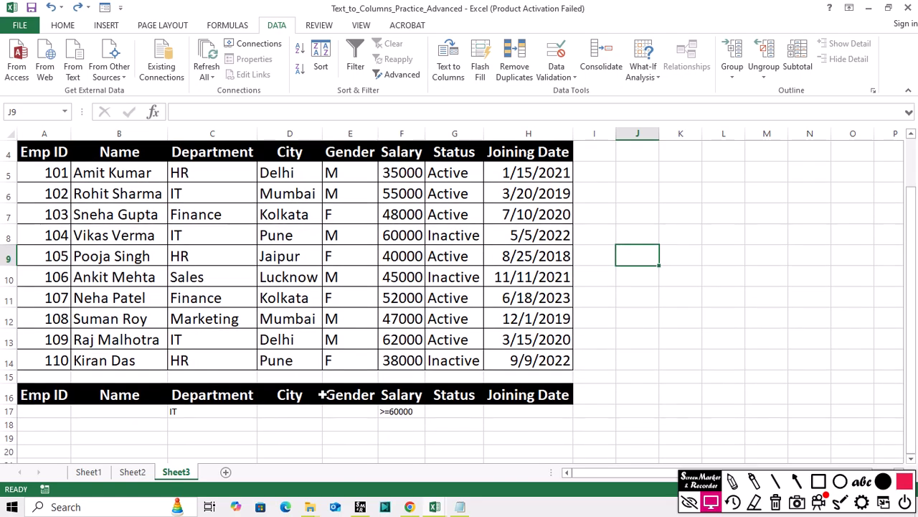
Delete the salary criterion from cell F17 of the criteria range.
{"action": "left_click", "coordinate": [410, 412]}
{"action": "key", "text": "Delete"}
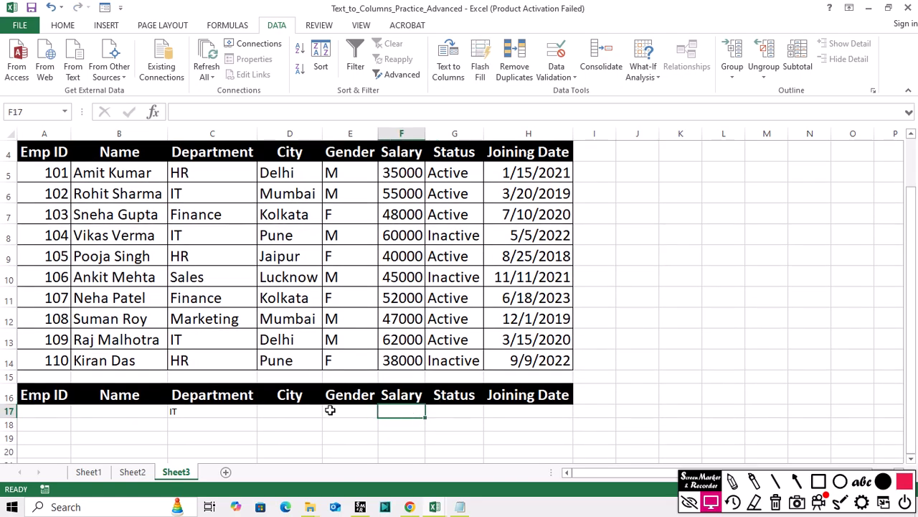
{"action": "left_click", "coordinate": [292, 409]}
{"action": "left_click", "coordinate": [400, 440]}
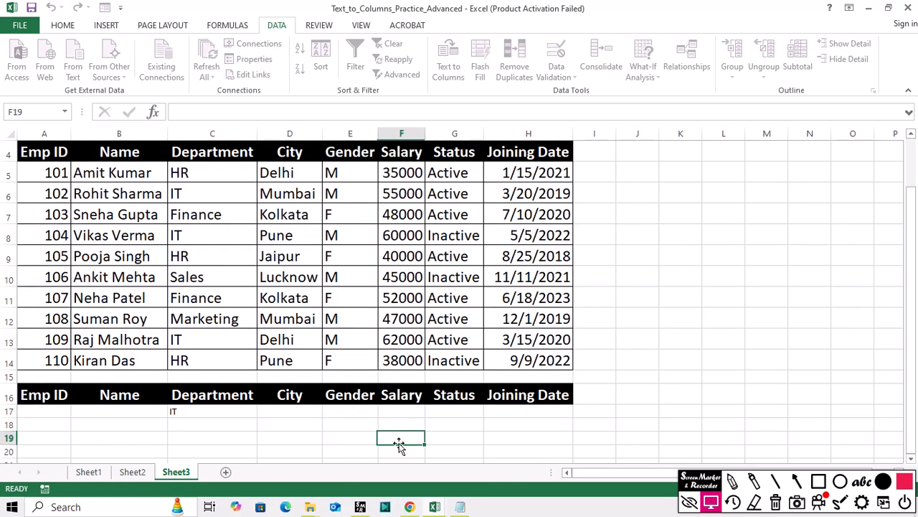
Enter the criterion ="Delhi" in cell D17, under the City heading, accepting the suggested formula correction.
{"action": "left_click", "coordinate": [294, 410]}
{"action": "type", "text": "=\"D"}
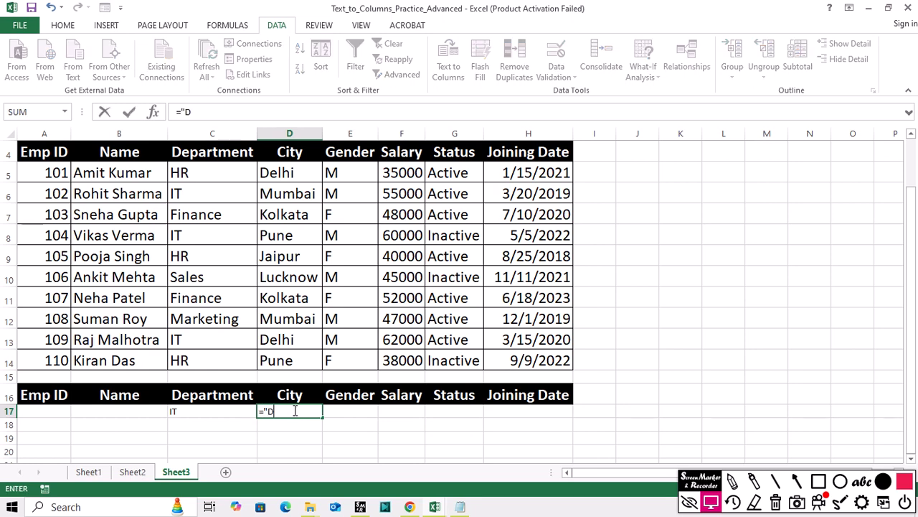
{"action": "type", "text": "elhi"}
{"action": "key", "text": "Return"}
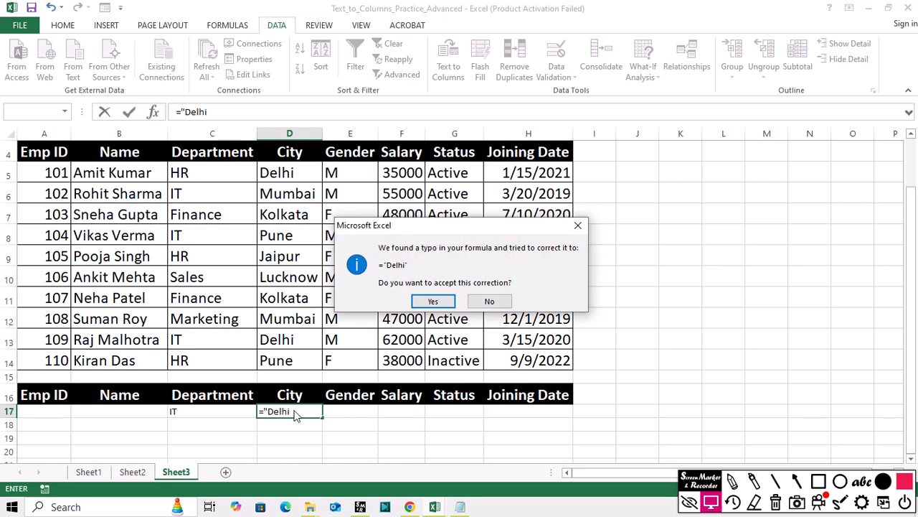
{"action": "left_click", "coordinate": [434, 301]}
{"action": "left_click", "coordinate": [255, 446]}
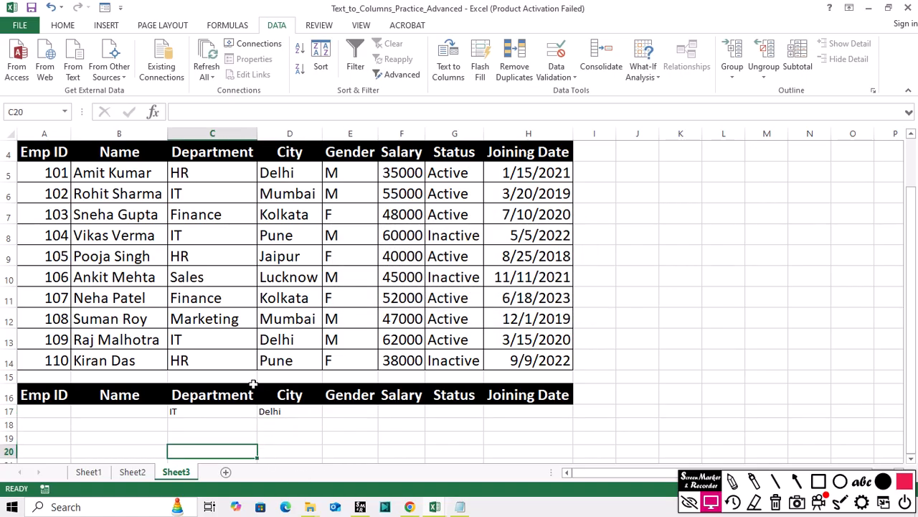
Filter the employee table A4:H14 in place with the advanced filter, using A16:H17 as the criteria range.
{"action": "scroll", "coordinate": [251, 383], "scroll_direction": "up", "scroll_amount": 1}
{"action": "left_click_drag", "start_coordinate": [22, 192], "coordinate": [523, 395]}
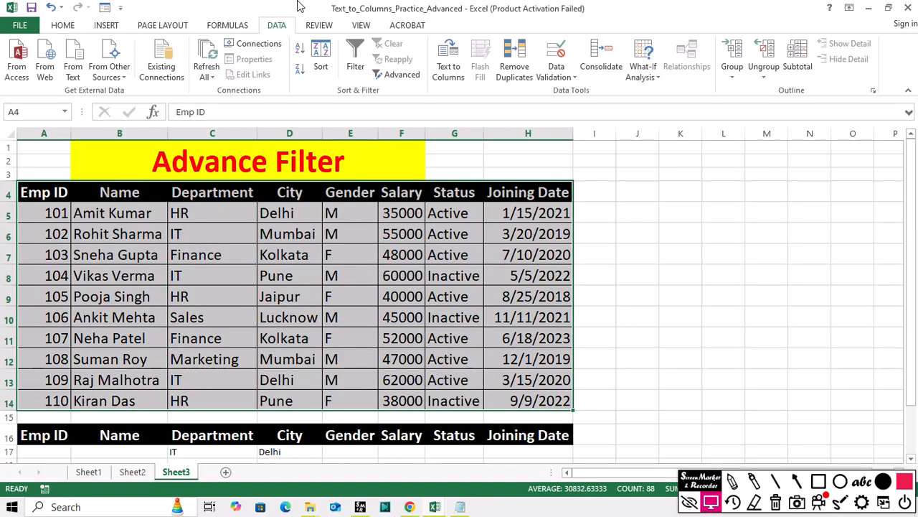
{"action": "left_click", "coordinate": [402, 75]}
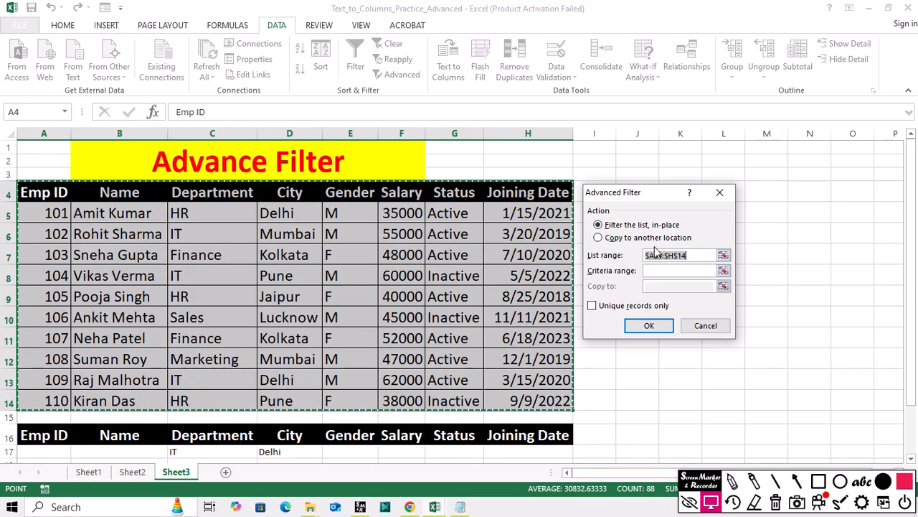
{"action": "left_click", "coordinate": [665, 269]}
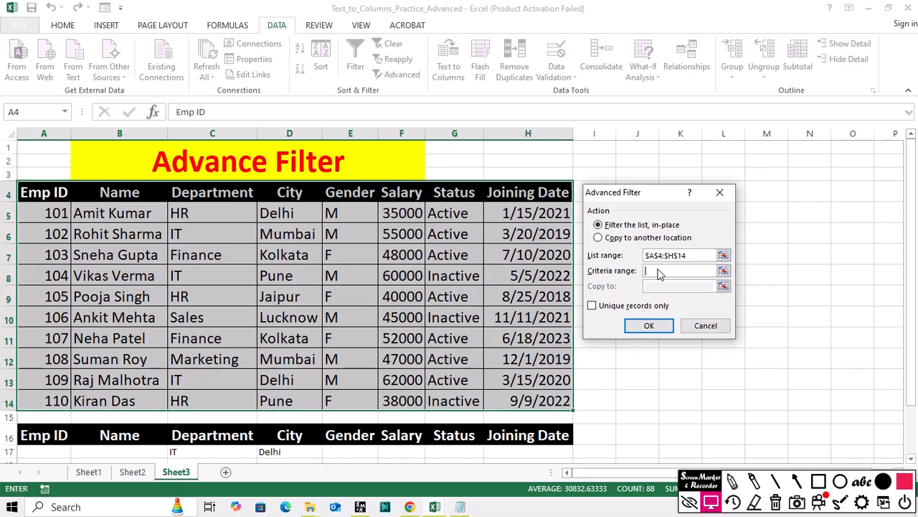
{"action": "scroll", "coordinate": [342, 311], "scroll_direction": "down", "scroll_amount": 3}
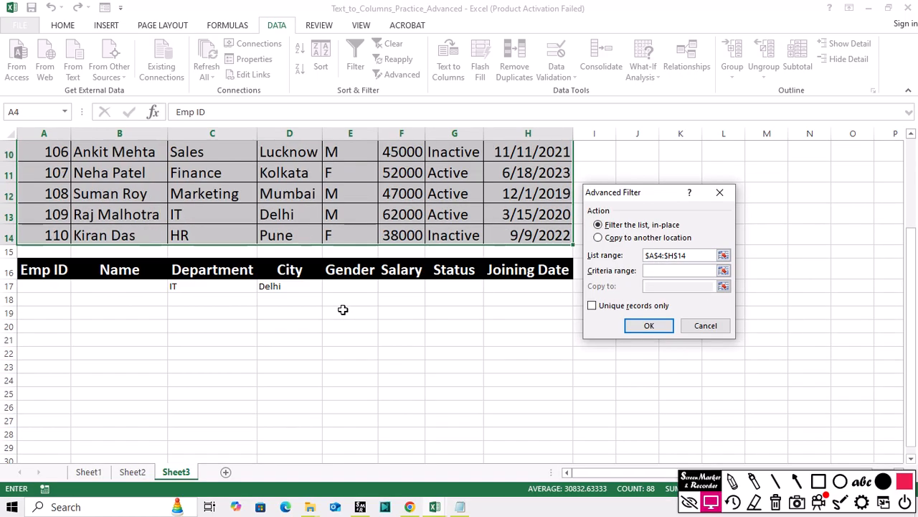
{"action": "left_click_drag", "start_coordinate": [61, 276], "coordinate": [568, 289]}
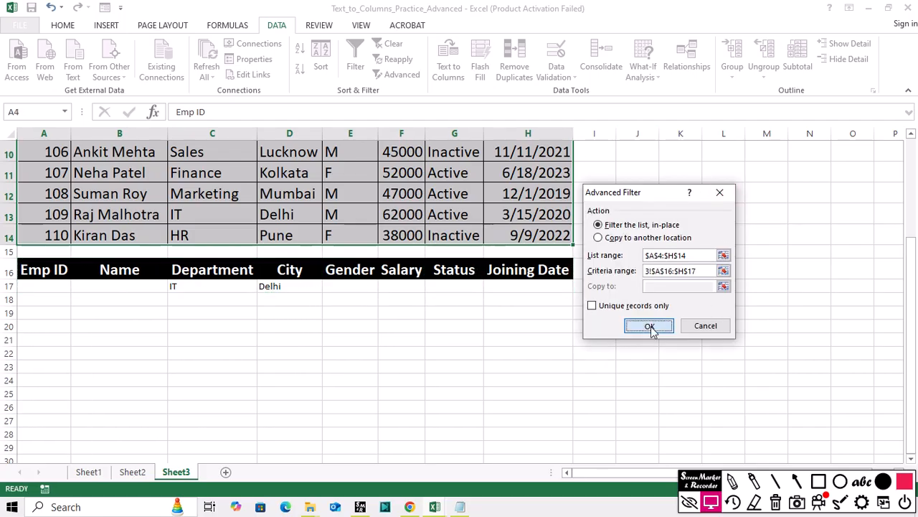
{"action": "left_click", "coordinate": [651, 327]}
{"action": "scroll", "coordinate": [403, 303], "scroll_direction": "up", "scroll_amount": 2}
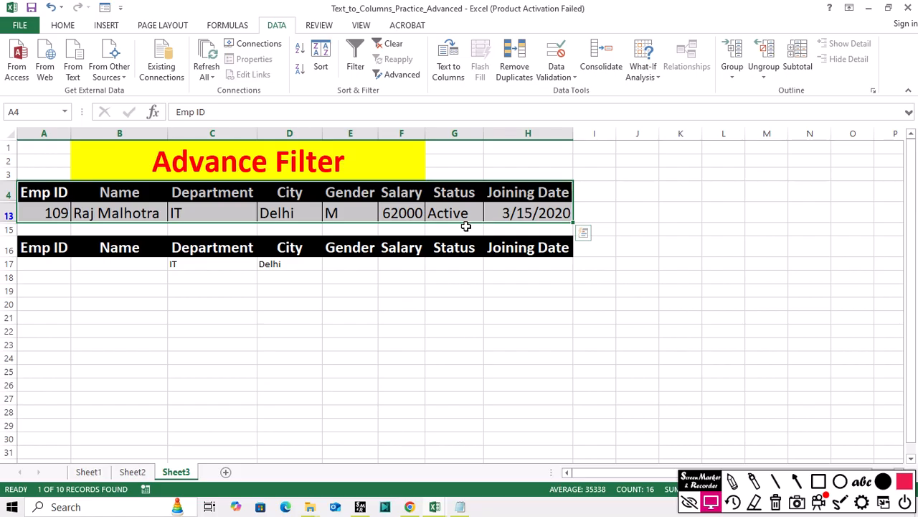
Undo the in-place advanced filter and compare the full employee table with the IT and Delhi criteria row.
{"action": "key", "text": "ctrl+z"}
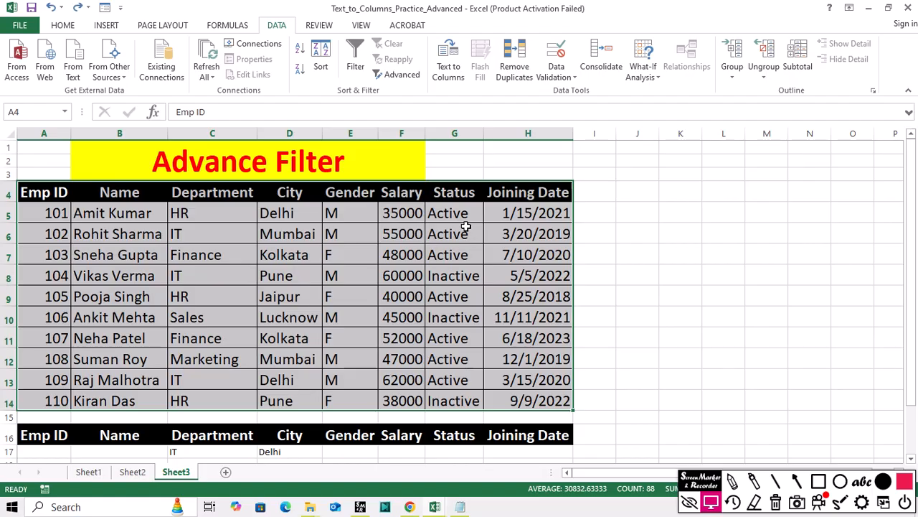
{"action": "left_click", "coordinate": [660, 377]}
{"action": "scroll", "coordinate": [661, 380], "scroll_direction": "down", "scroll_amount": 1}
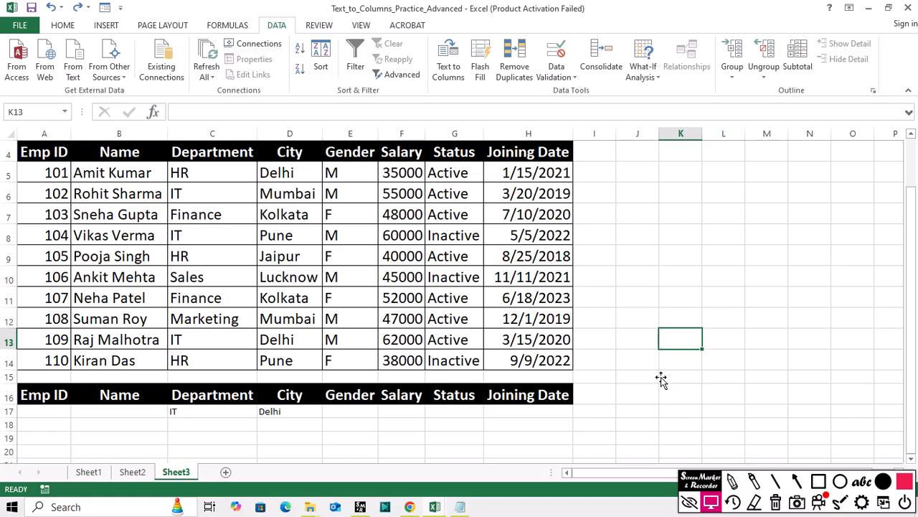
{"action": "scroll", "coordinate": [653, 406], "scroll_direction": "up", "scroll_amount": 1}
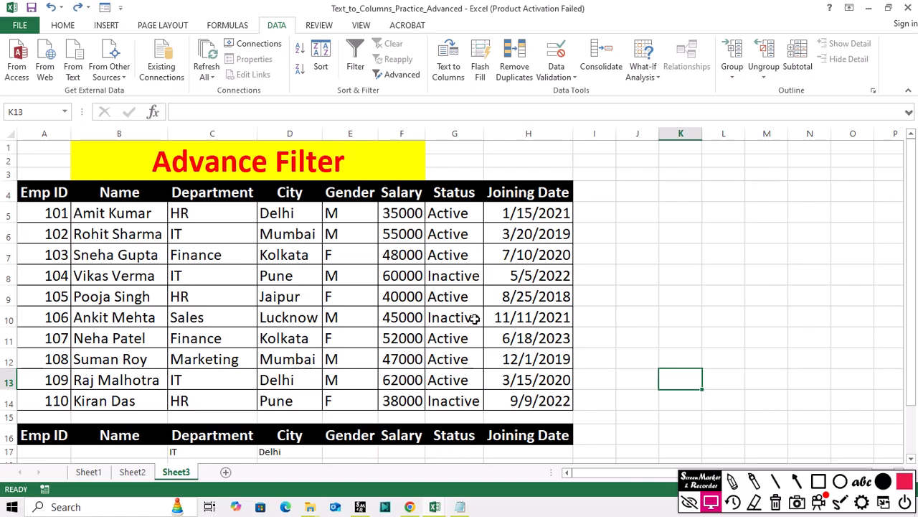
{"action": "left_click_drag", "start_coordinate": [39, 210], "coordinate": [573, 409]}
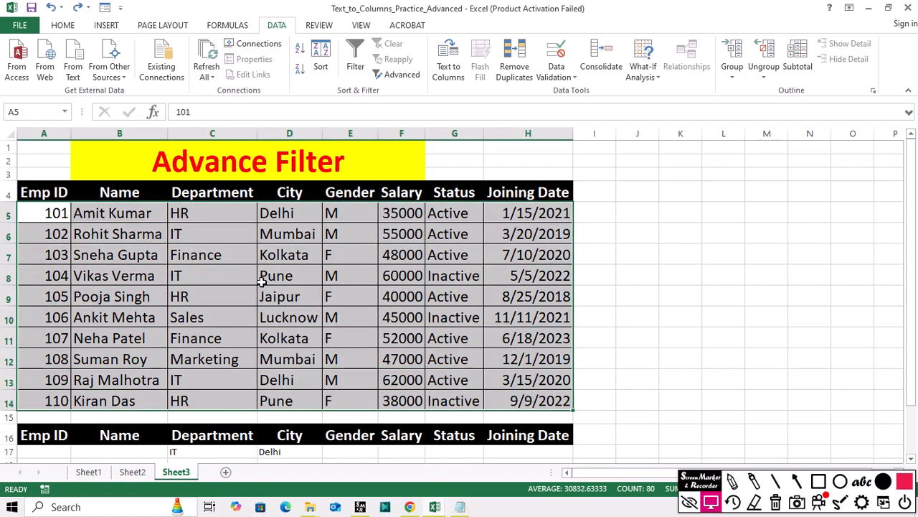
{"action": "scroll", "coordinate": [320, 294], "scroll_direction": "down", "scroll_amount": 3}
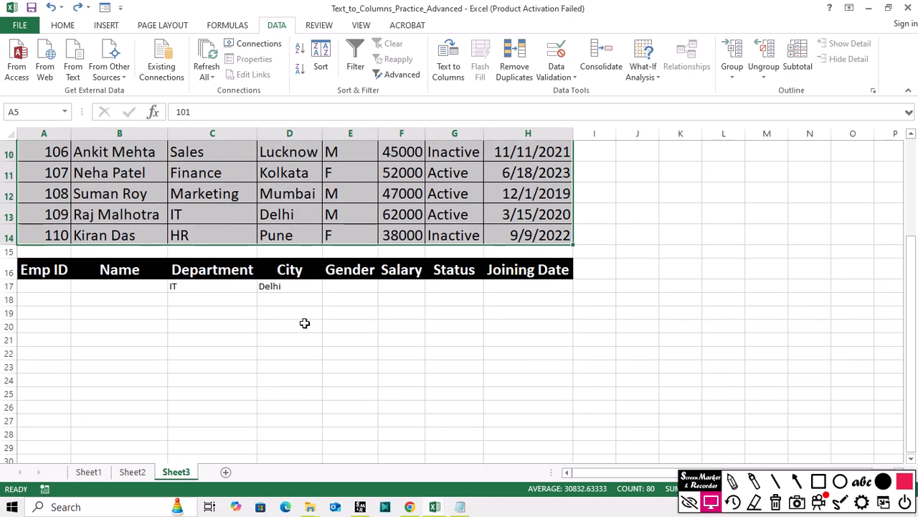
{"action": "left_click", "coordinate": [611, 381]}
{"action": "scroll", "coordinate": [593, 381], "scroll_direction": "up", "scroll_amount": 2}
{"action": "scroll", "coordinate": [198, 389], "scroll_direction": "down", "scroll_amount": 1}
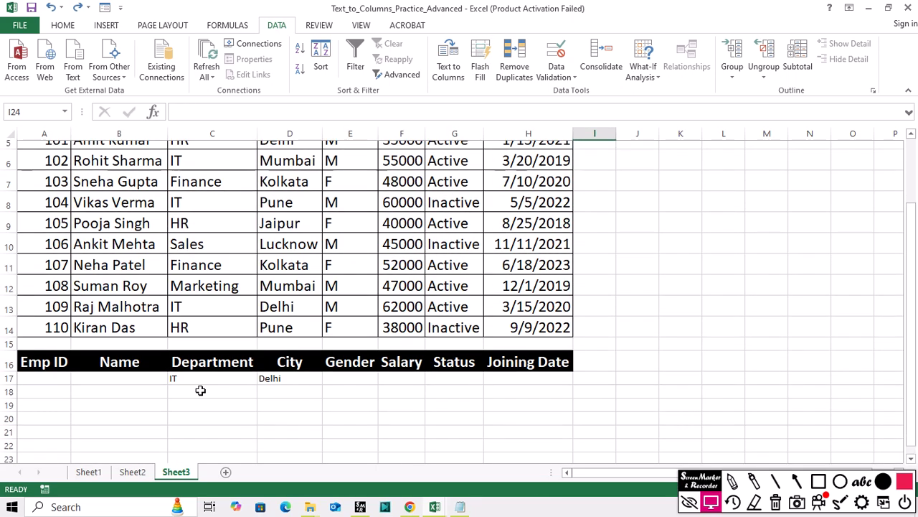
{"action": "scroll", "coordinate": [327, 356], "scroll_direction": "up", "scroll_amount": 2}
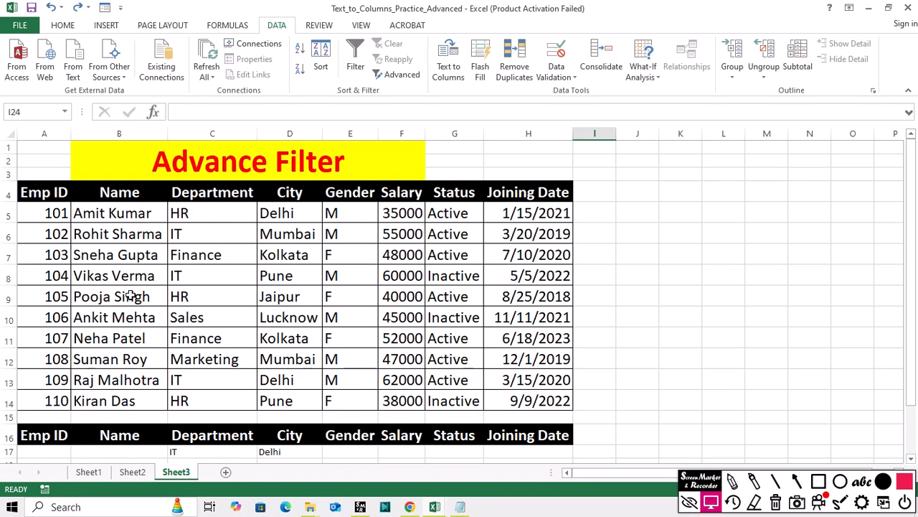
Start an advanced filter on the employee table A4:H14 with A16:H17 as the criteria range.
{"action": "left_click_drag", "start_coordinate": [40, 193], "coordinate": [552, 399]}
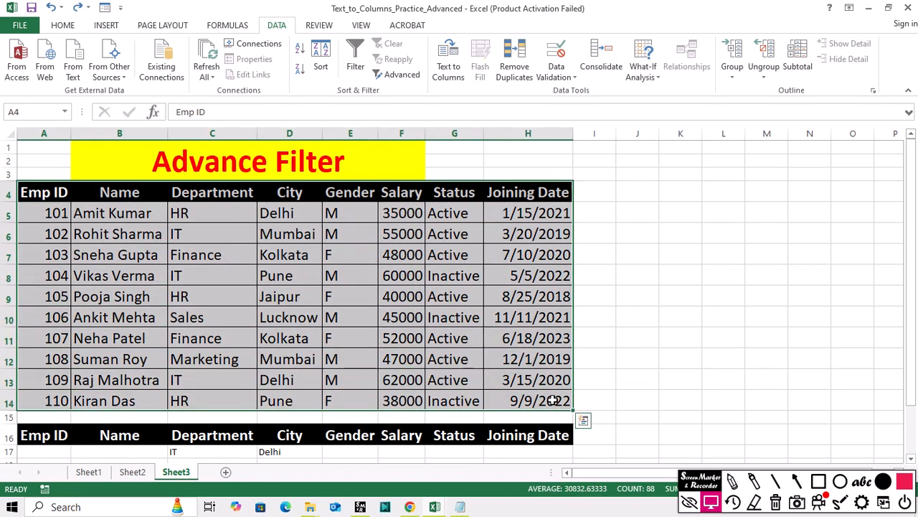
{"action": "left_click", "coordinate": [397, 75]}
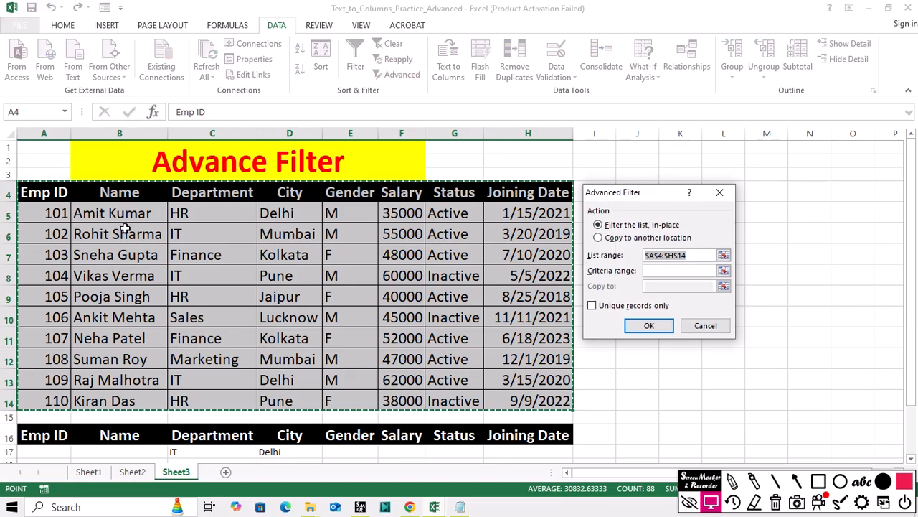
{"action": "left_click", "coordinate": [669, 270]}
{"action": "scroll", "coordinate": [257, 323], "scroll_direction": "down", "scroll_amount": 3}
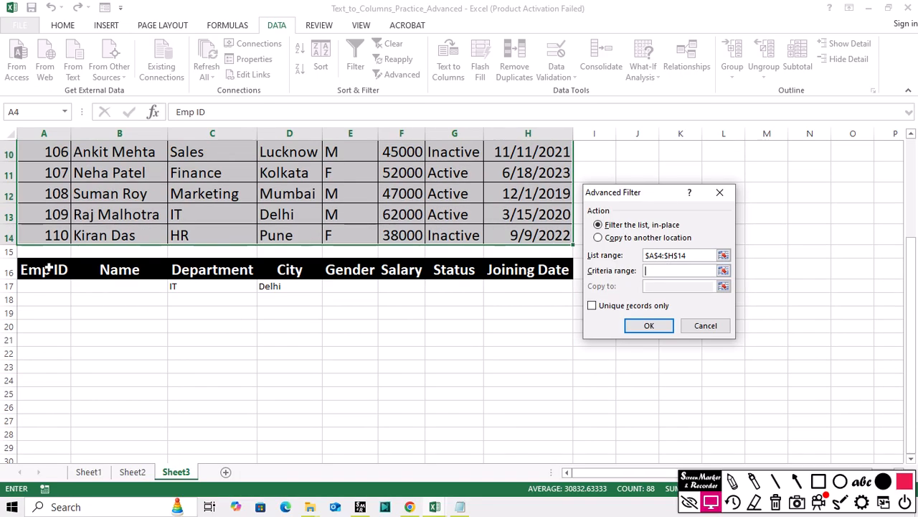
{"action": "left_click_drag", "start_coordinate": [43, 269], "coordinate": [510, 286]}
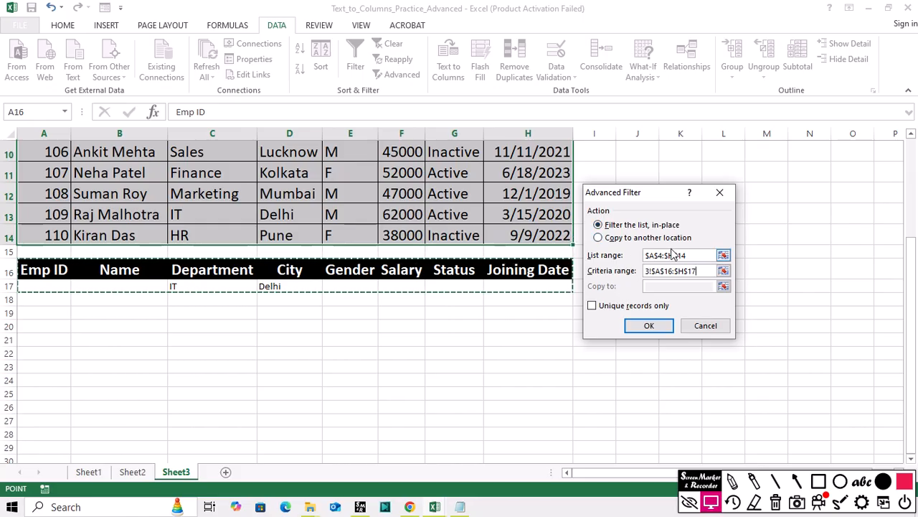
Set the advanced filter to copy its results to another location starting at cell A20, and apply it.
{"action": "left_click", "coordinate": [600, 240]}
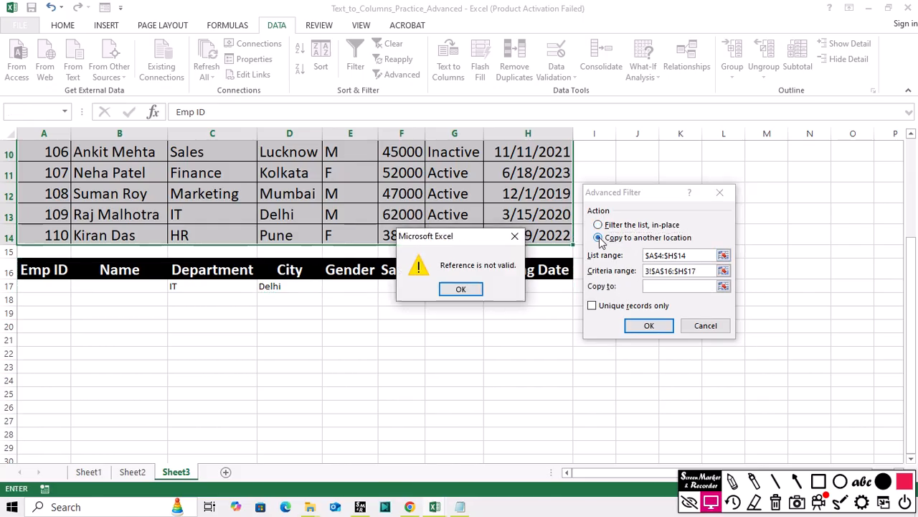
{"action": "key", "text": "Return"}
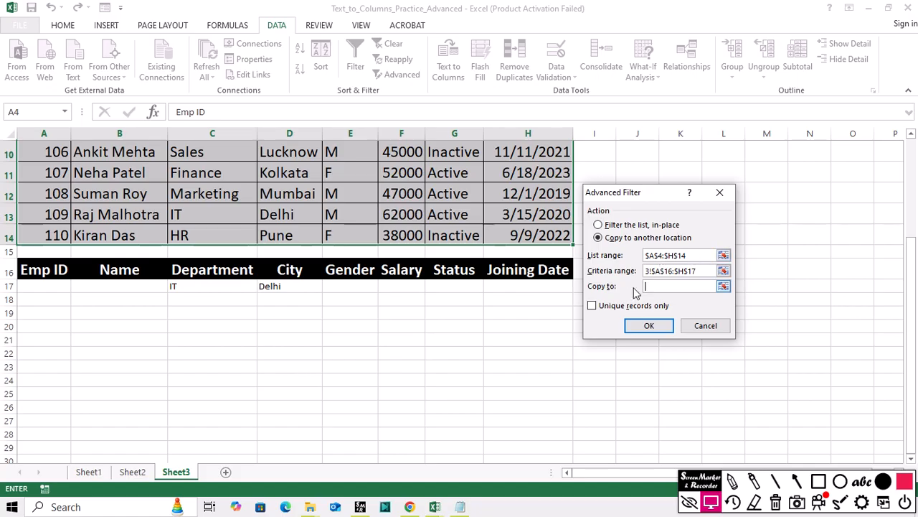
{"action": "left_click", "coordinate": [32, 326]}
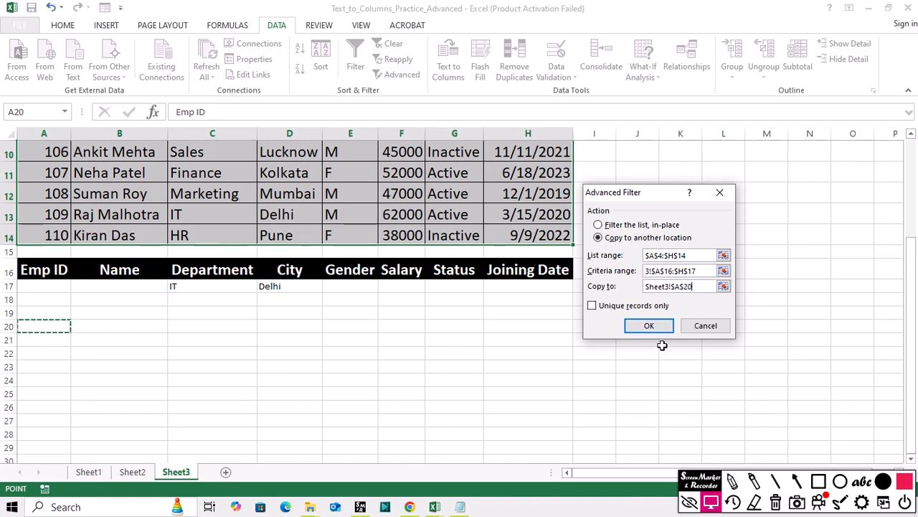
{"action": "left_click", "coordinate": [649, 325]}
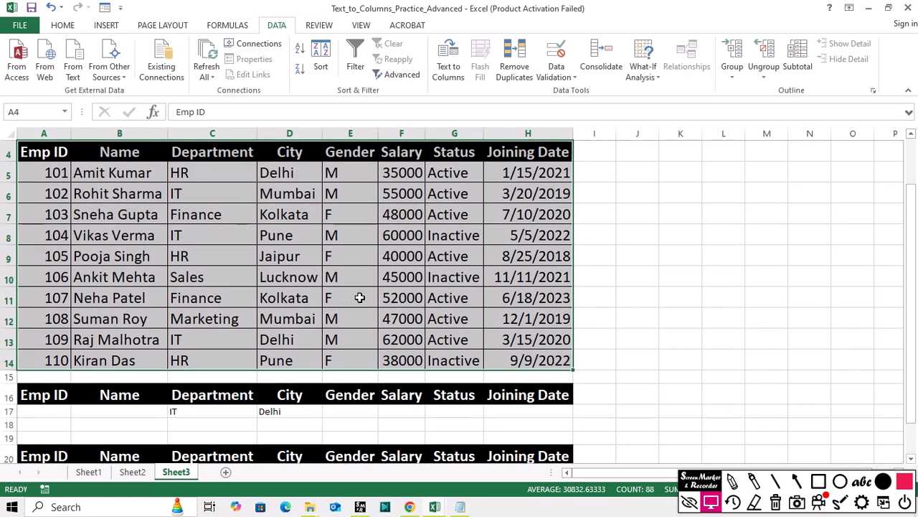
{"action": "scroll", "coordinate": [356, 299], "scroll_direction": "down", "scroll_amount": 3}
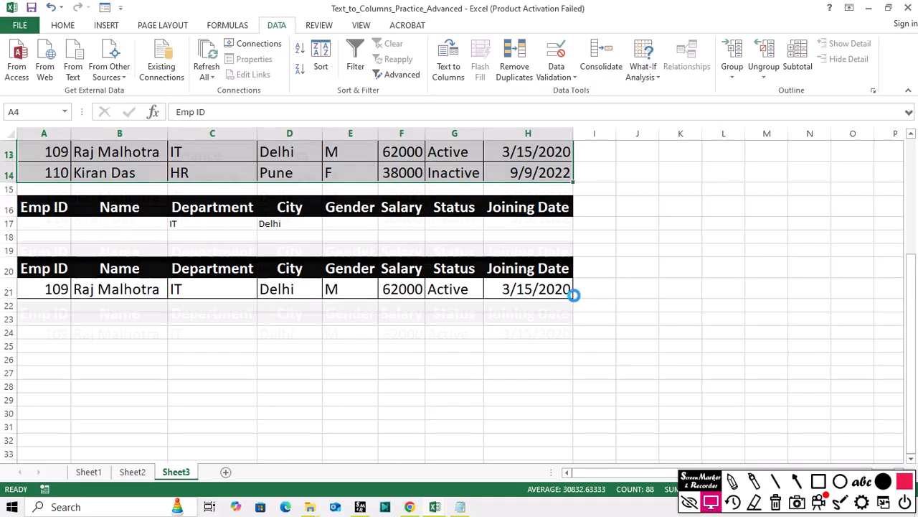
Look over the filter table on Sheet2, and return to the employee table and copied results on Sheet3.
{"action": "key", "text": "ctrl+Page_Up"}
{"action": "scroll", "coordinate": [485, 283], "scroll_direction": "up", "scroll_amount": 3}
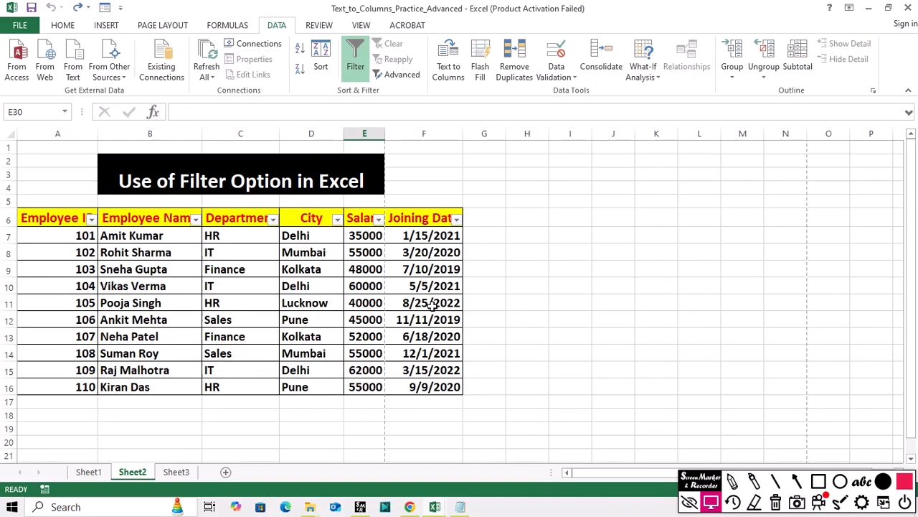
{"action": "scroll", "coordinate": [416, 307], "scroll_direction": "down", "scroll_amount": 2}
{"action": "left_click", "coordinate": [176, 471]}
{"action": "scroll", "coordinate": [284, 349], "scroll_direction": "down", "scroll_amount": 4}
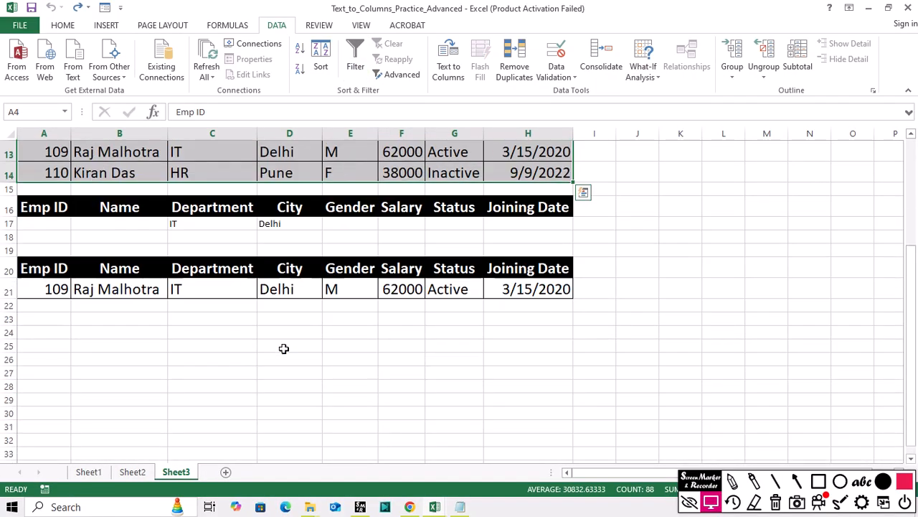
{"action": "left_click", "coordinate": [425, 345]}
{"action": "key", "text": "Home"}
{"action": "scroll", "coordinate": [425, 345], "scroll_direction": "up", "scroll_amount": 1}
{"action": "scroll", "coordinate": [426, 345], "scroll_direction": "up", "scroll_amount": 3}
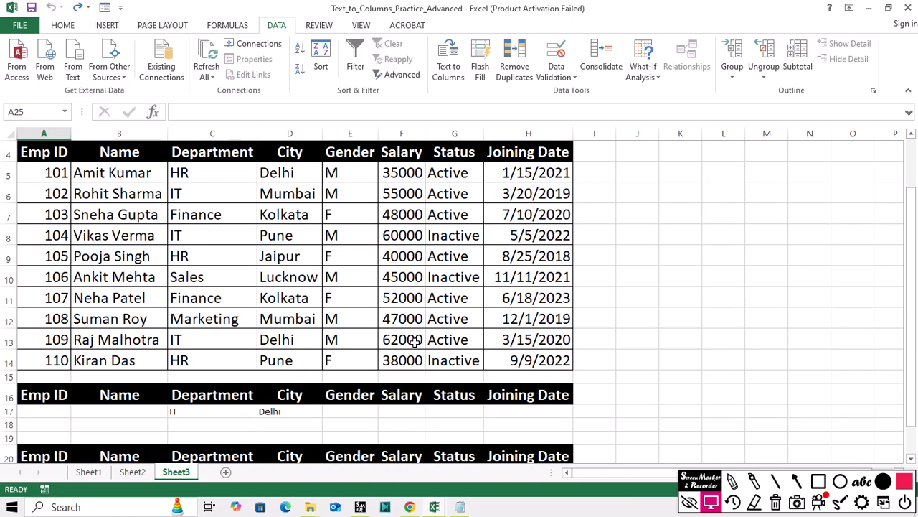
{"action": "left_click", "coordinate": [376, 273]}
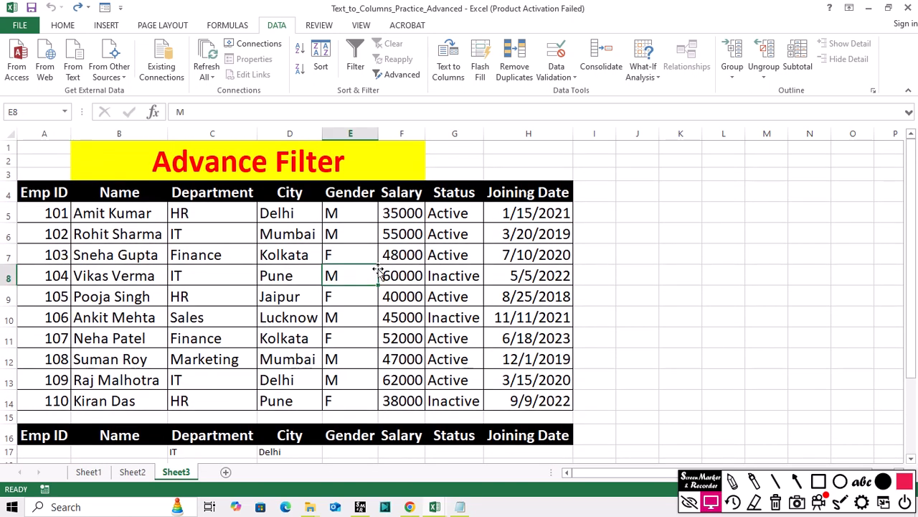
{"action": "left_click", "coordinate": [394, 76]}
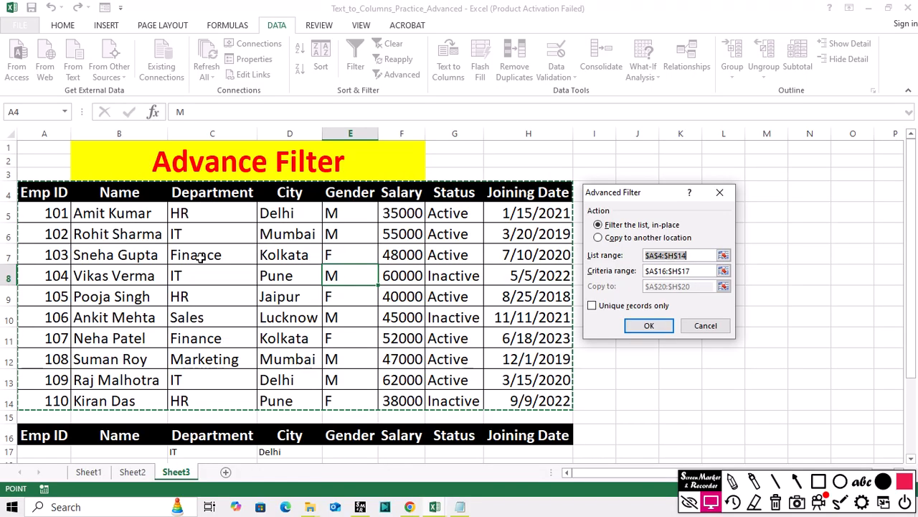
{"action": "left_click", "coordinate": [720, 192]}
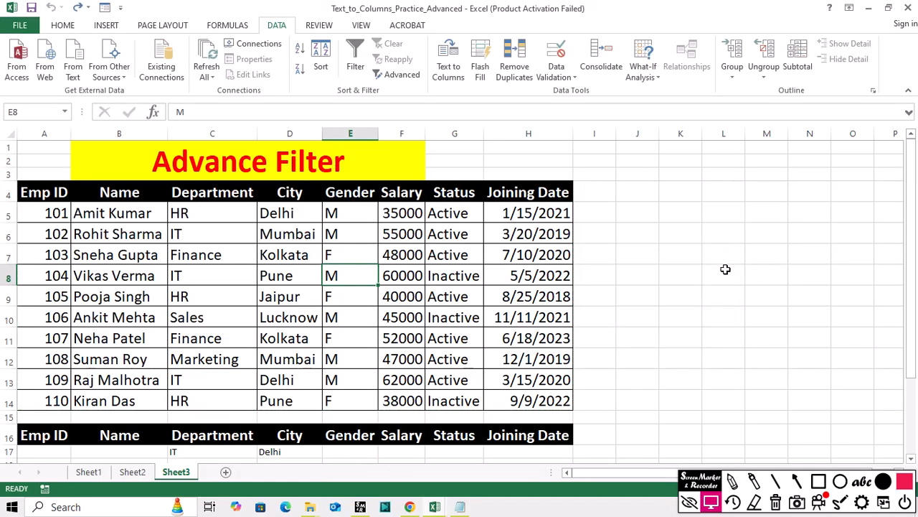
{"action": "left_click", "coordinate": [729, 275]}
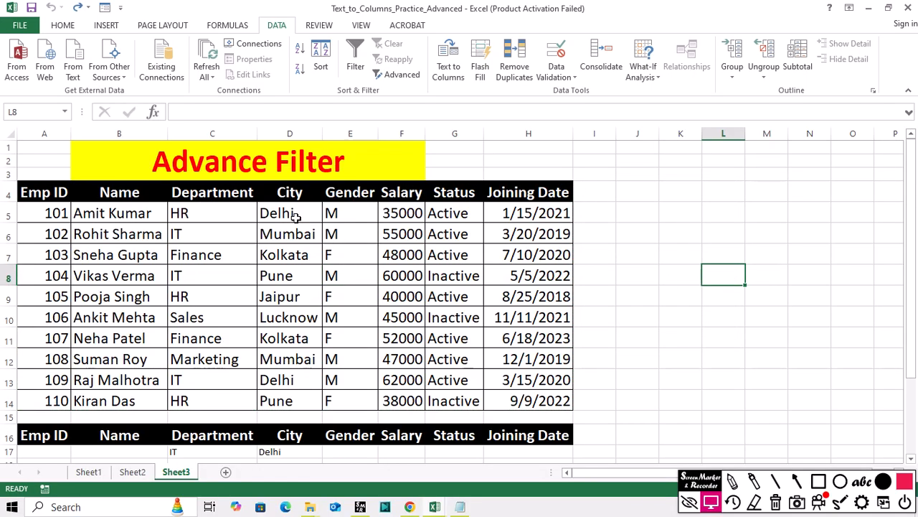
Examine the entries in the City and Department columns of the employee table.
{"action": "left_click_drag", "start_coordinate": [293, 213], "coordinate": [302, 395]}
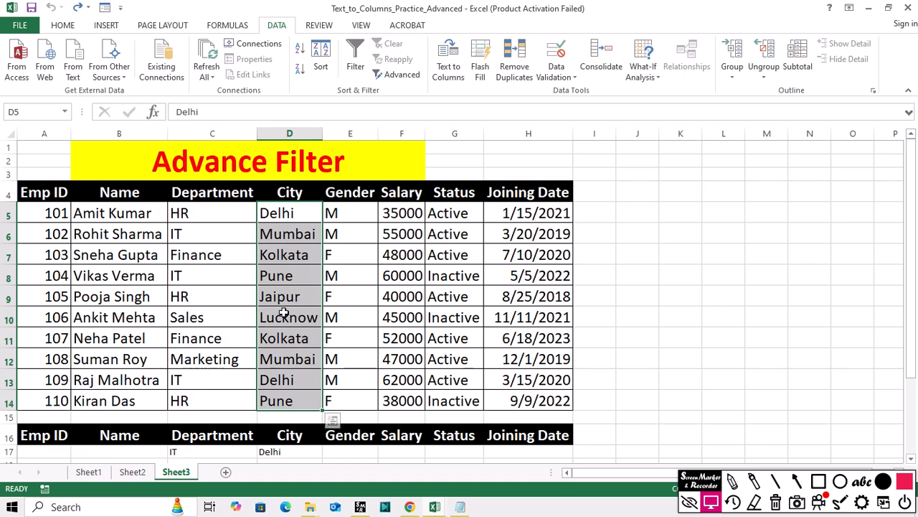
{"action": "left_click", "coordinate": [679, 305]}
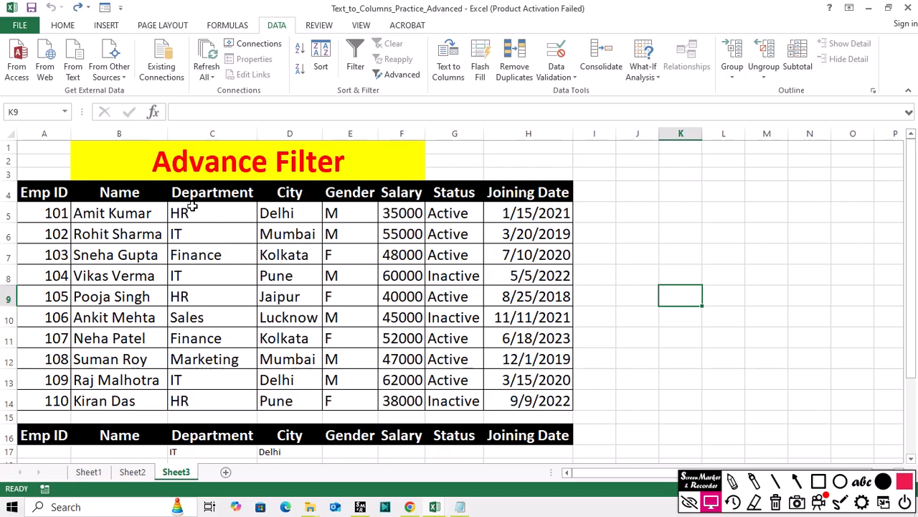
{"action": "left_click_drag", "start_coordinate": [192, 207], "coordinate": [201, 404]}
{"action": "left_click", "coordinate": [201, 403]}
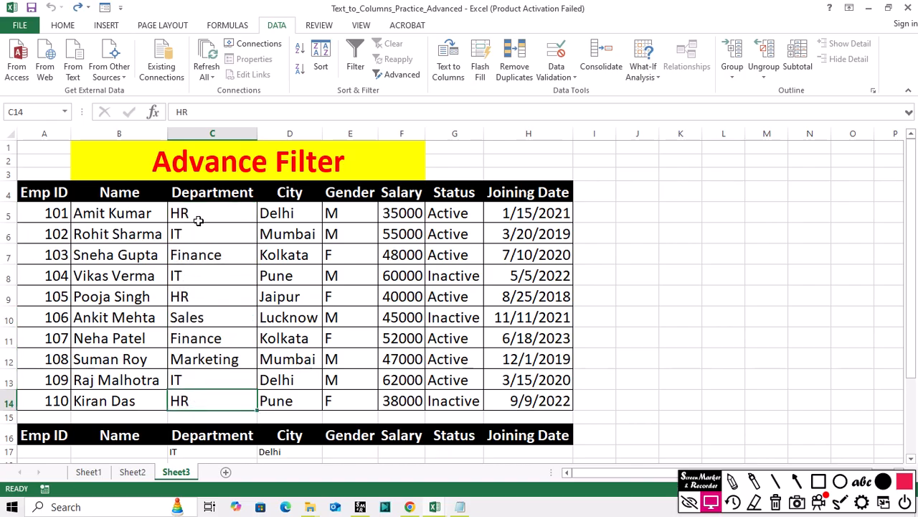
{"action": "left_click_drag", "start_coordinate": [198, 221], "coordinate": [203, 399]}
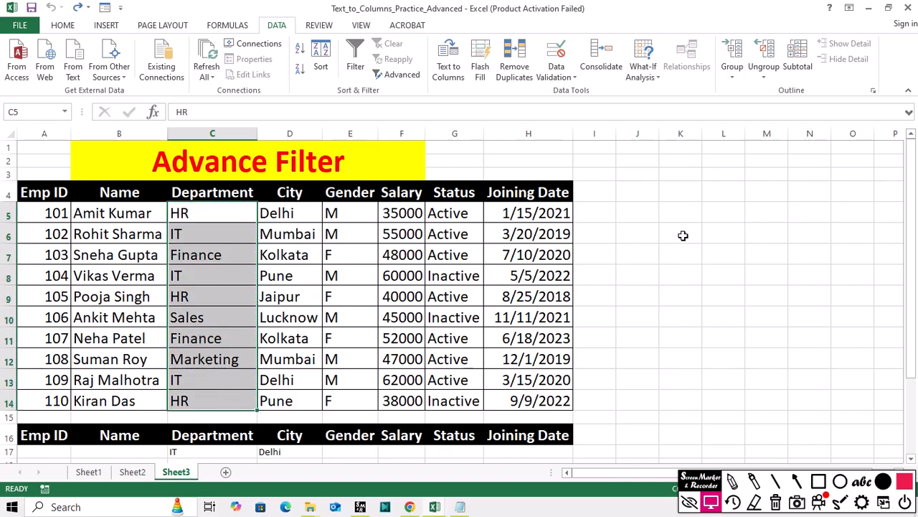
{"action": "left_click_drag", "start_coordinate": [683, 235], "coordinate": [696, 358]}
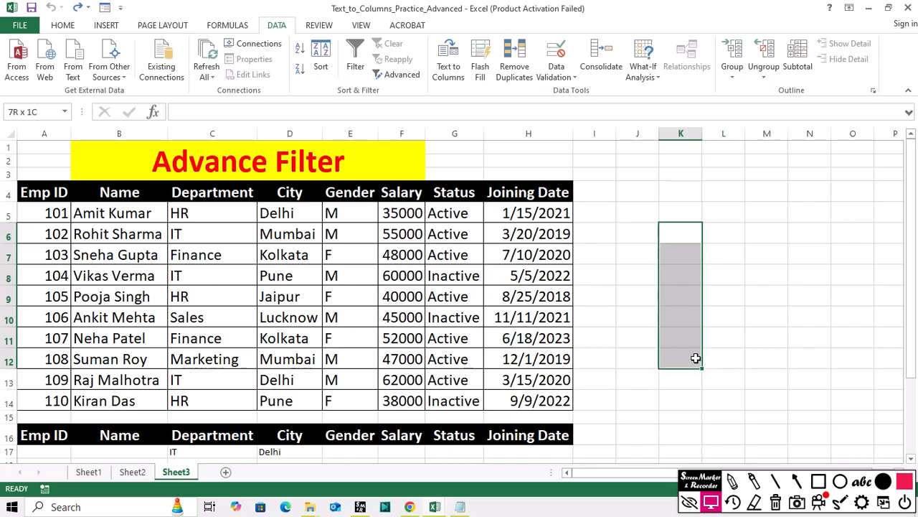
{"action": "left_click_drag", "start_coordinate": [676, 230], "coordinate": [678, 349]}
{"action": "left_click_drag", "start_coordinate": [309, 219], "coordinate": [306, 342]}
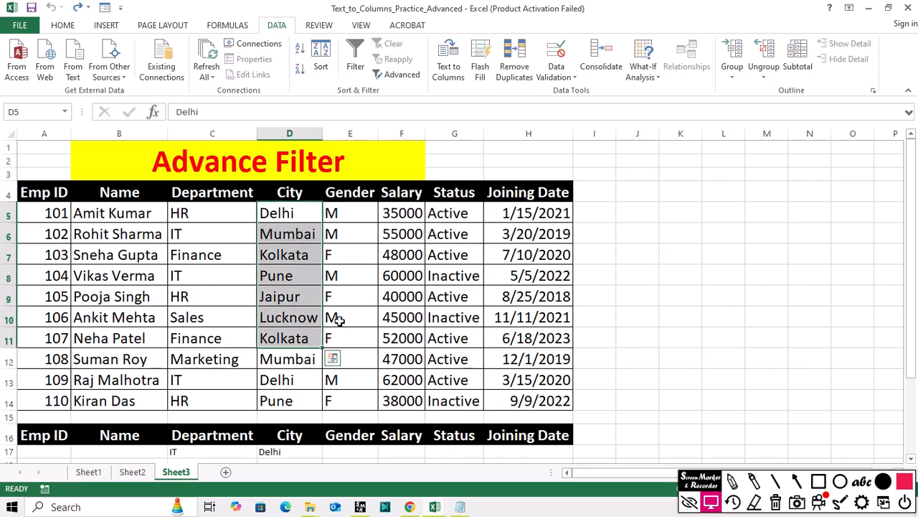
{"action": "left_click_drag", "start_coordinate": [723, 229], "coordinate": [738, 290]}
{"action": "left_click", "coordinate": [783, 225]}
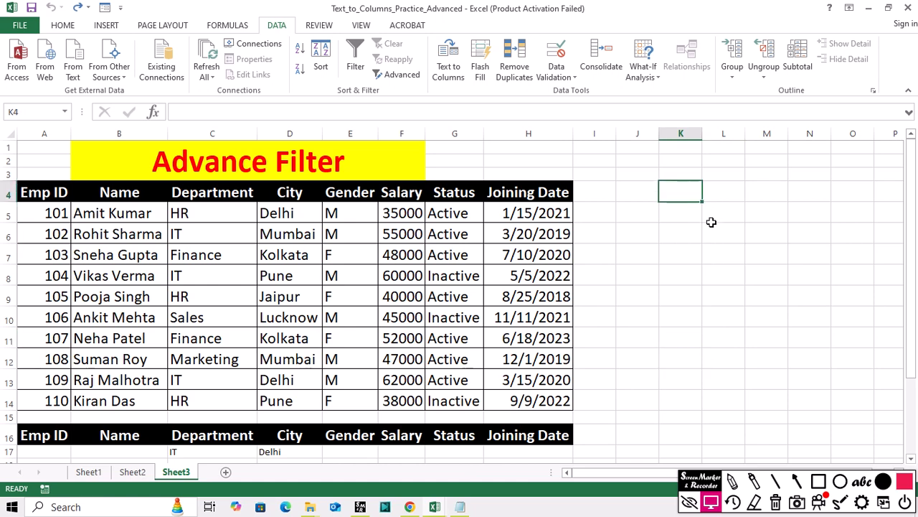
{"action": "left_click_drag", "start_coordinate": [714, 214], "coordinate": [738, 380]}
{"action": "left_click", "coordinate": [778, 281]}
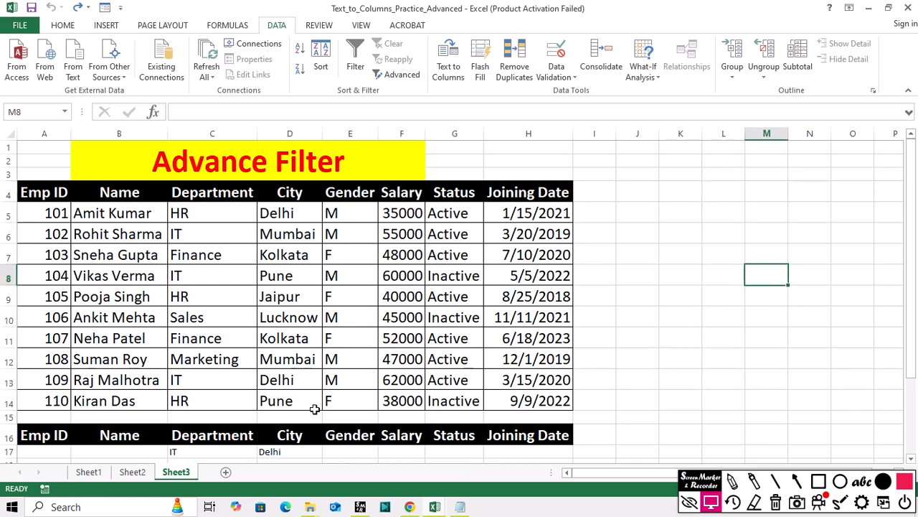
Start an advanced filter with the City column D4:D14 as the list range and clear the criteria range.
{"action": "left_click_drag", "start_coordinate": [290, 190], "coordinate": [297, 402]}
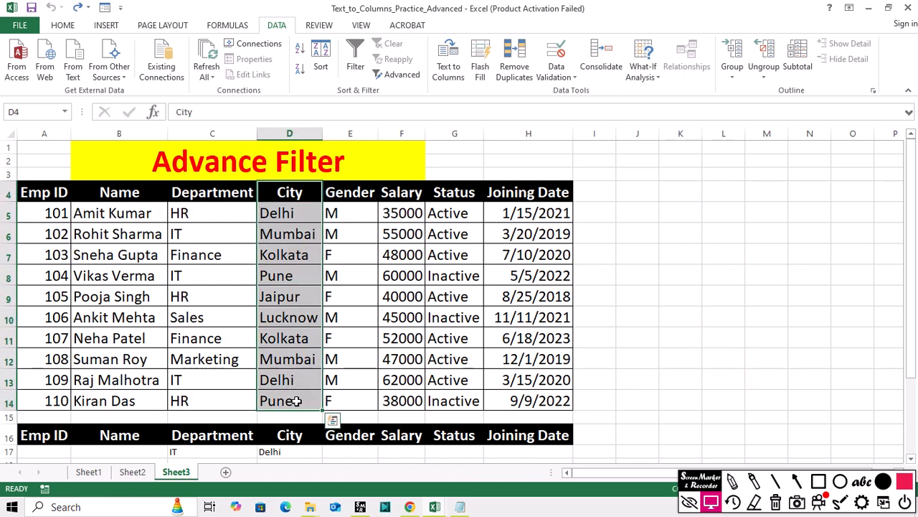
{"action": "left_click", "coordinate": [412, 77]}
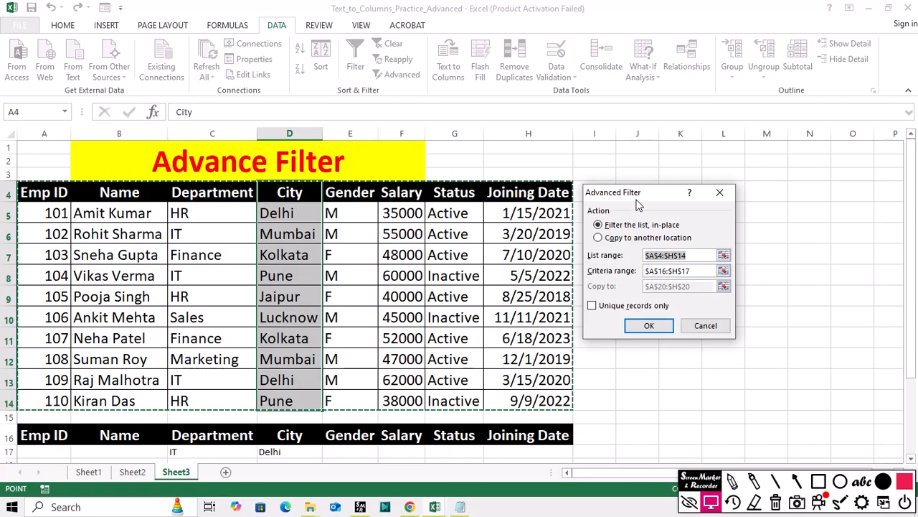
{"action": "left_click_drag", "start_coordinate": [640, 192], "coordinate": [740, 161]}
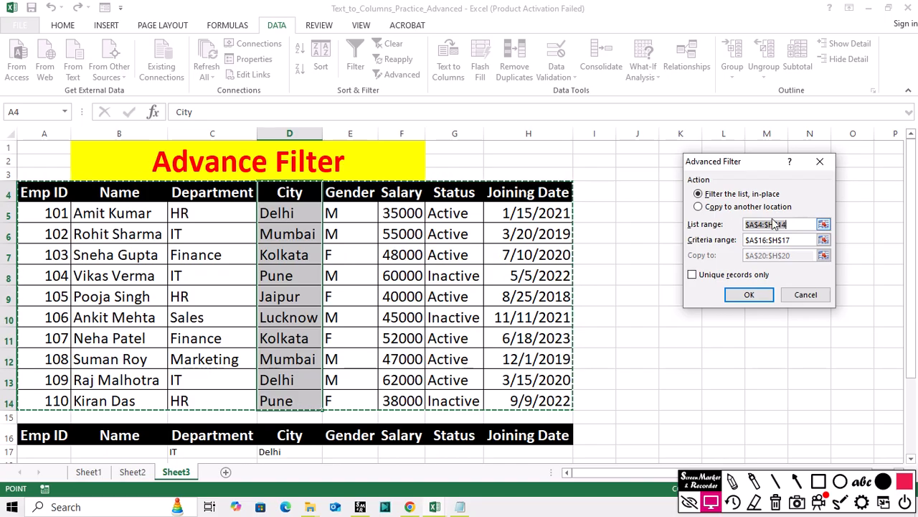
{"action": "key", "text": "BackSpace"}
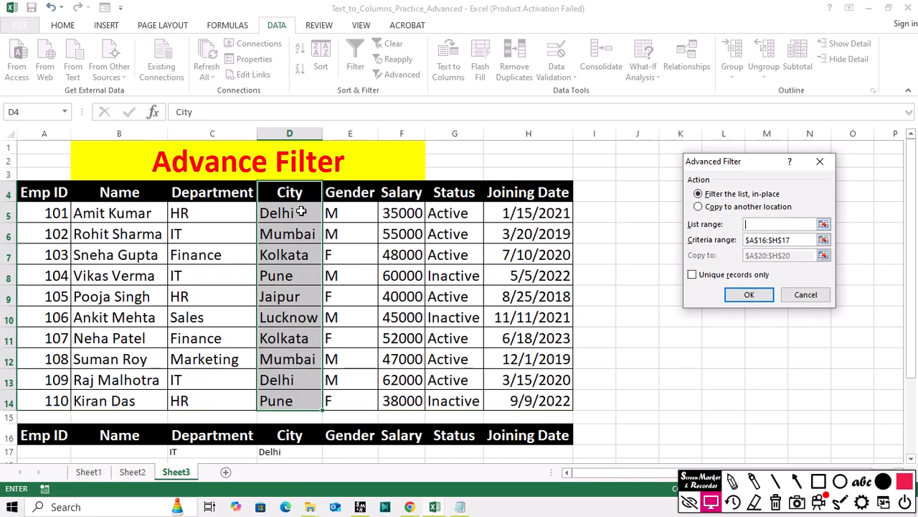
{"action": "left_click_drag", "start_coordinate": [289, 194], "coordinate": [288, 405]}
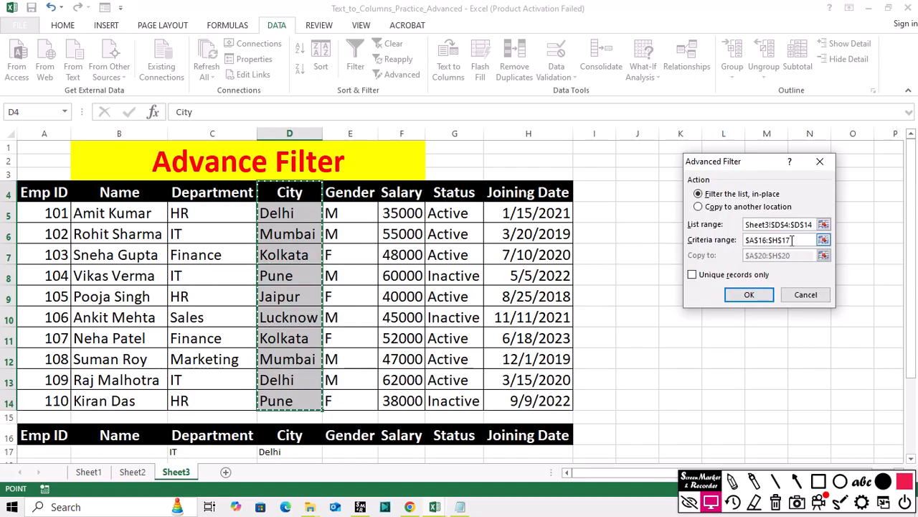
{"action": "key", "text": "Tab"}
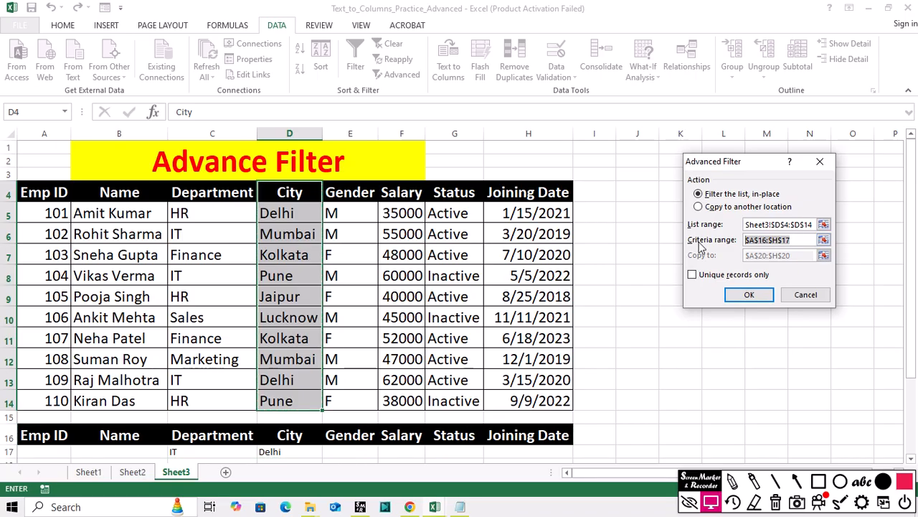
{"action": "key", "text": "BackSpace"}
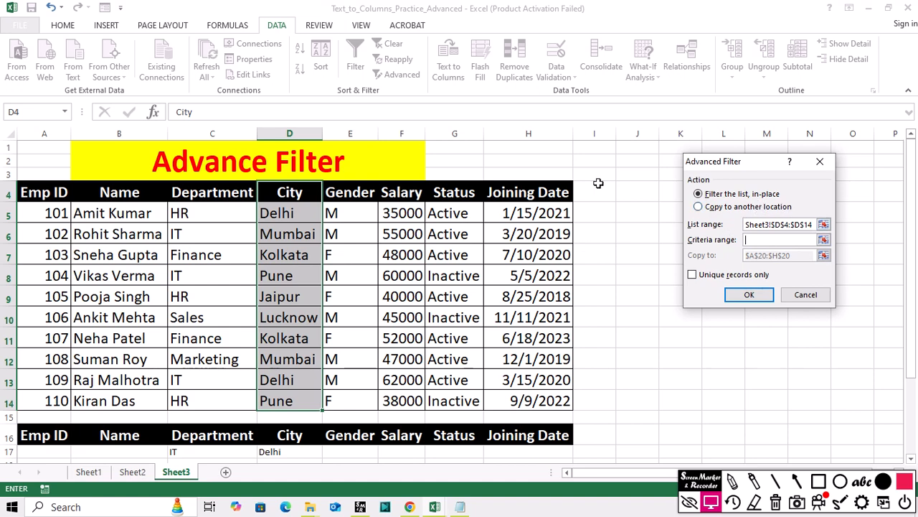
Apply the filter so that only unique records are copied to cell J5, and widen column J to fit the city names.
{"action": "left_click", "coordinate": [698, 207]}
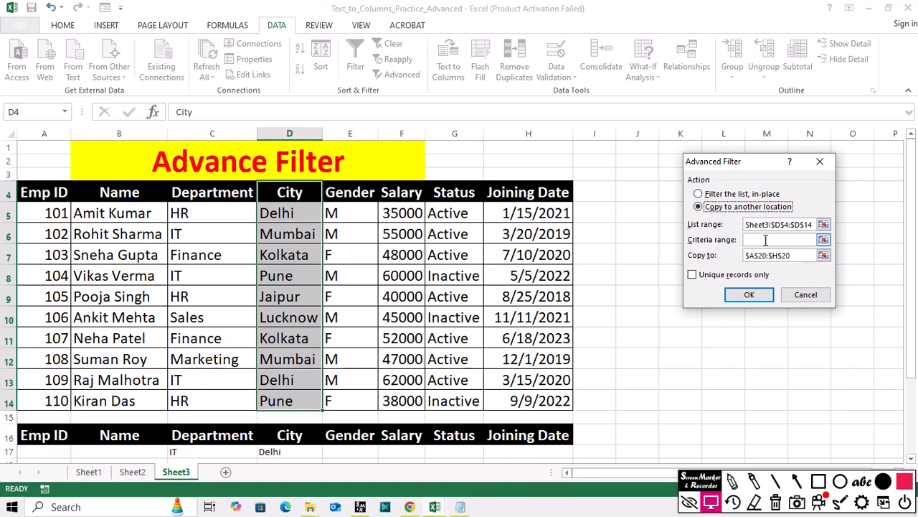
{"action": "left_click_drag", "start_coordinate": [804, 256], "coordinate": [711, 244]}
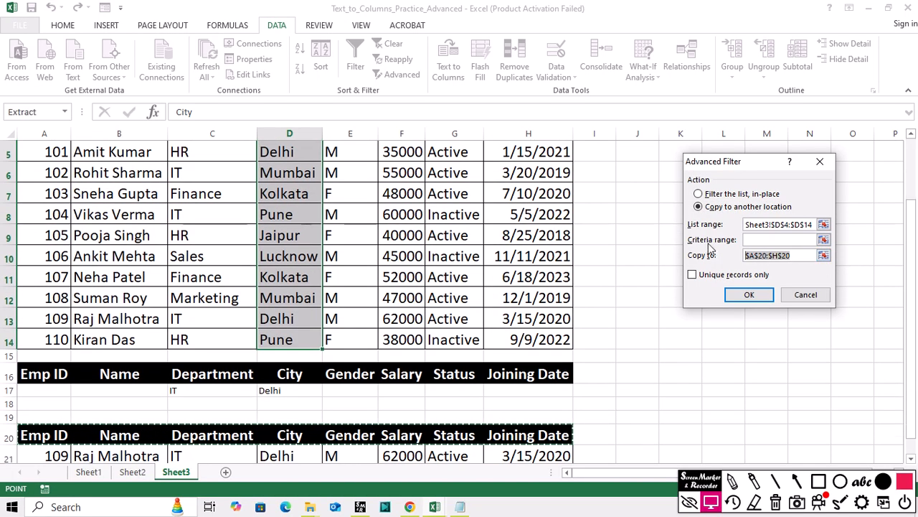
{"action": "key", "text": "BackSpace"}
{"action": "scroll", "coordinate": [639, 193], "scroll_direction": "up", "scroll_amount": 2}
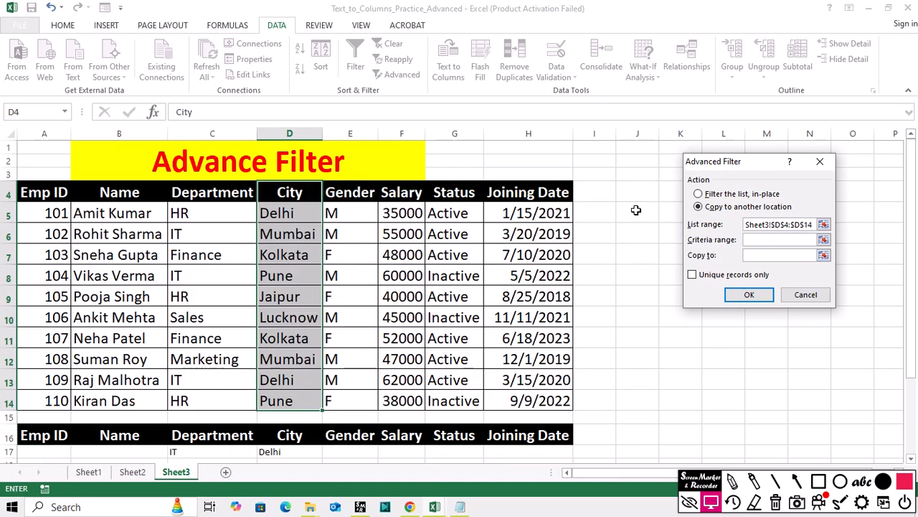
{"action": "left_click", "coordinate": [635, 210]}
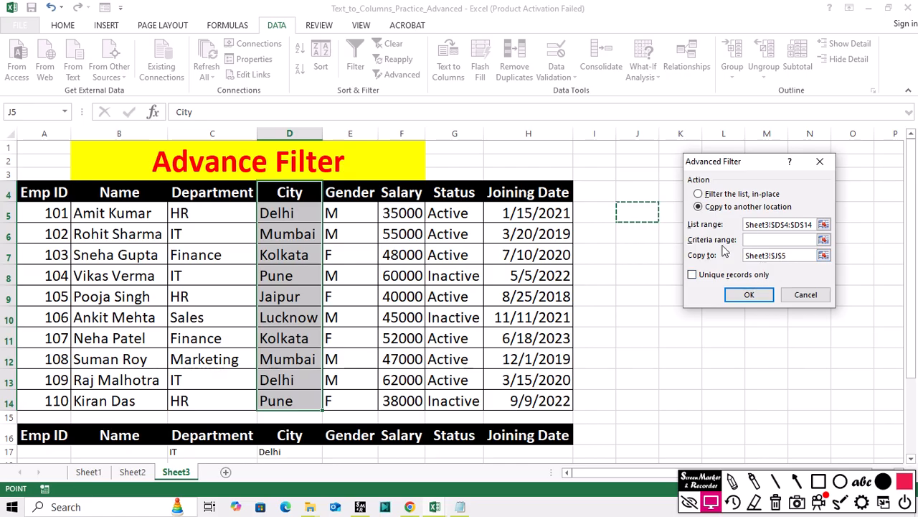
{"action": "left_click", "coordinate": [693, 277]}
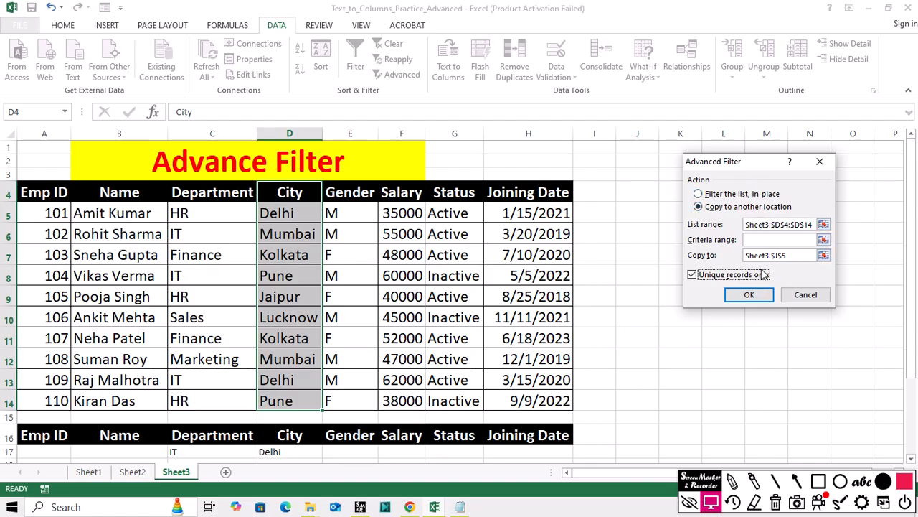
{"action": "left_click", "coordinate": [749, 295]}
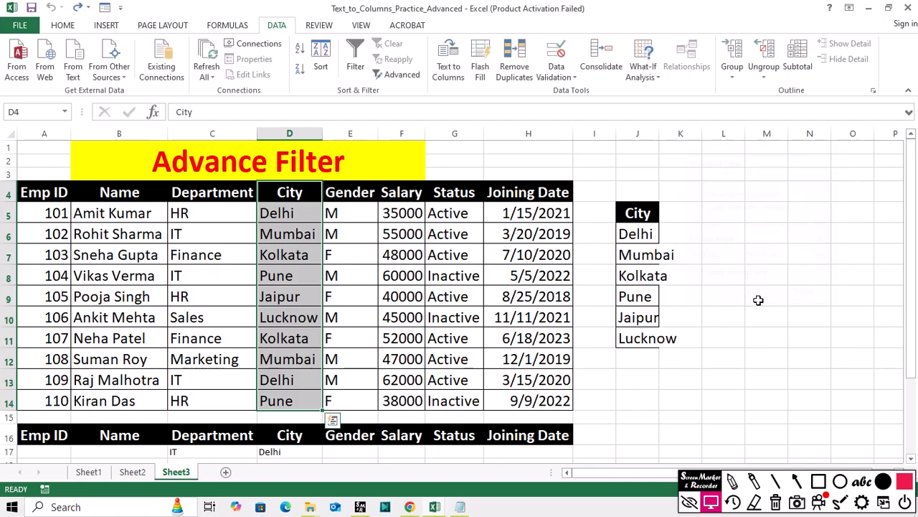
{"action": "left_click_drag", "start_coordinate": [658, 134], "coordinate": [736, 145]}
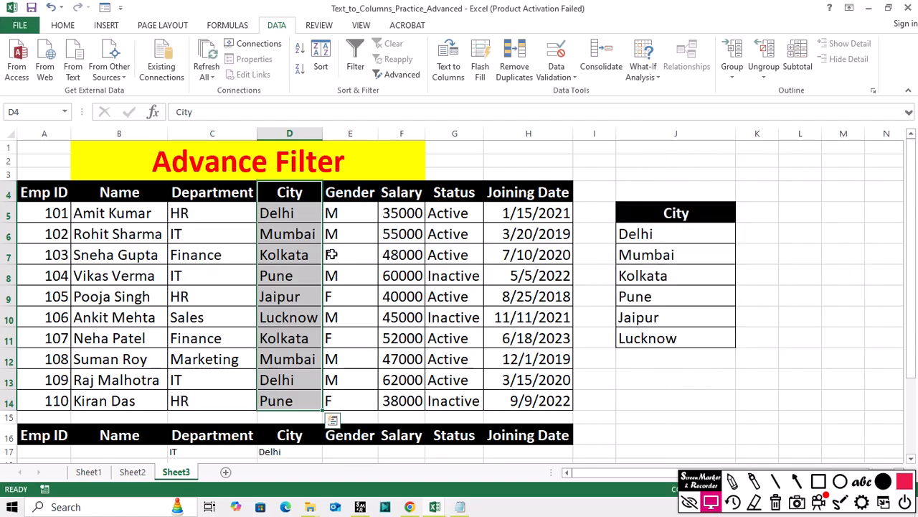
Go through the extracted city list in column J entry by entry.
{"action": "left_click", "coordinate": [787, 231]}
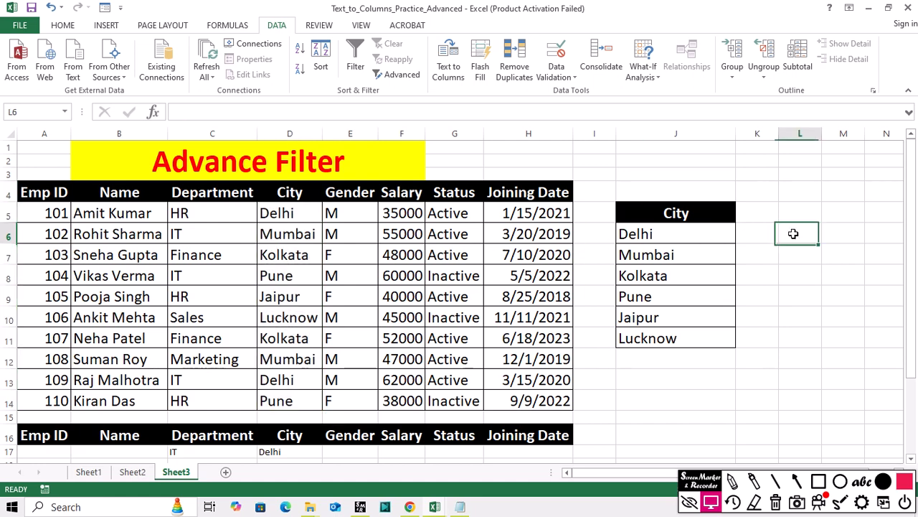
{"action": "left_click", "coordinate": [655, 234]}
{"action": "left_click", "coordinate": [653, 256]}
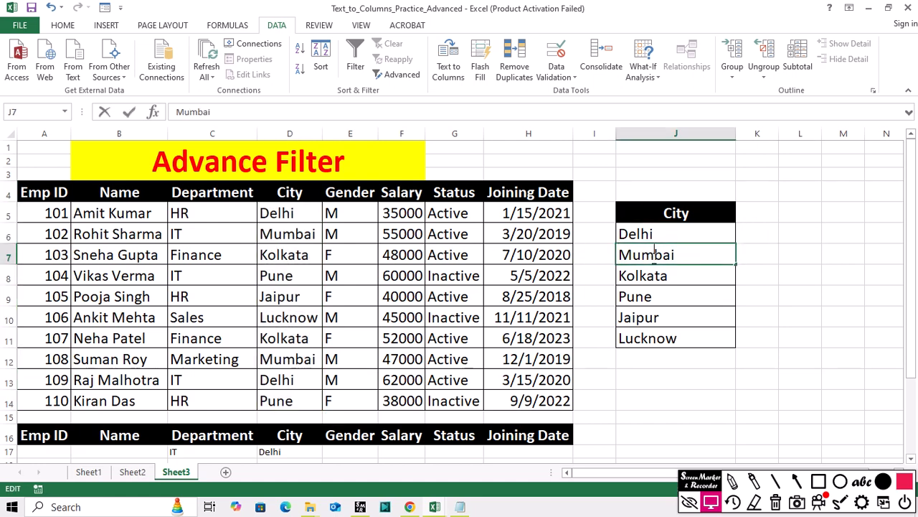
{"action": "double_click", "coordinate": [645, 278]}
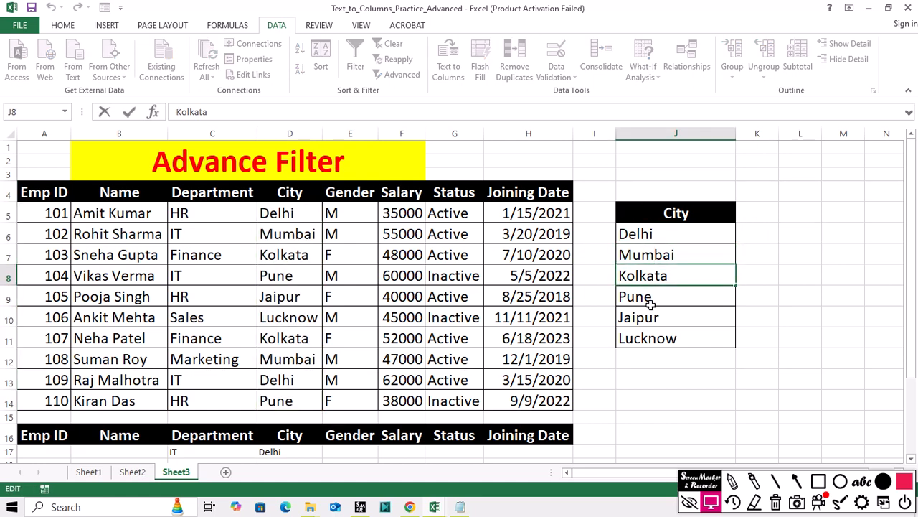
{"action": "double_click", "coordinate": [649, 300]}
{"action": "double_click", "coordinate": [650, 320]}
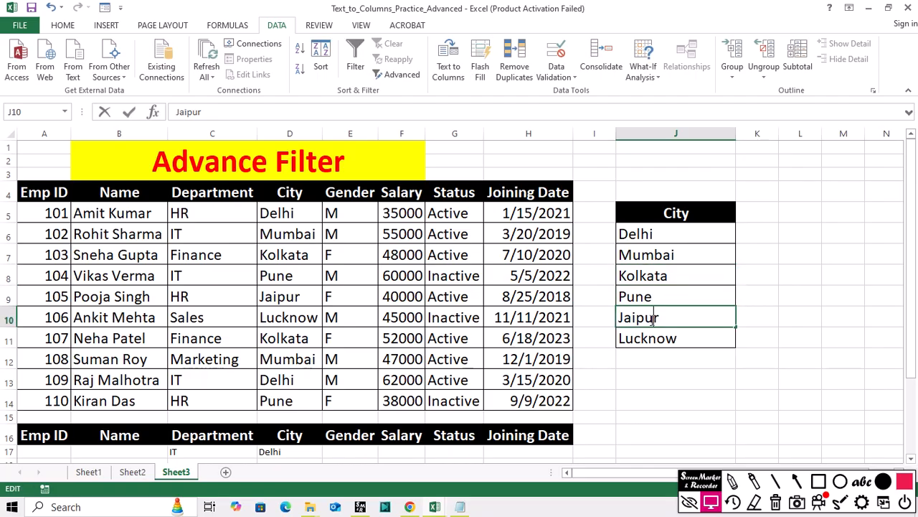
{"action": "double_click", "coordinate": [660, 338]}
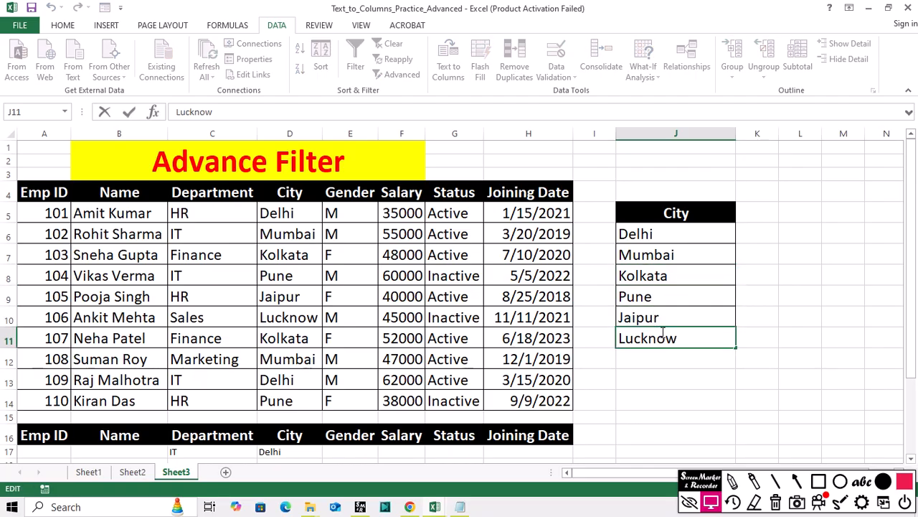
{"action": "left_click", "coordinate": [802, 274]}
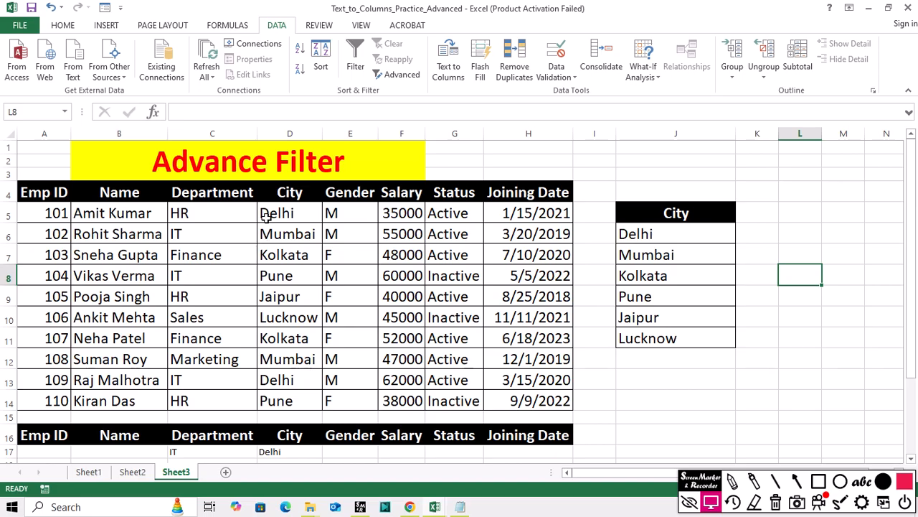
Compare the entry counts of the original City column D5:D14 and the extracted list J6:J11.
{"action": "left_click_drag", "start_coordinate": [266, 215], "coordinate": [293, 404]}
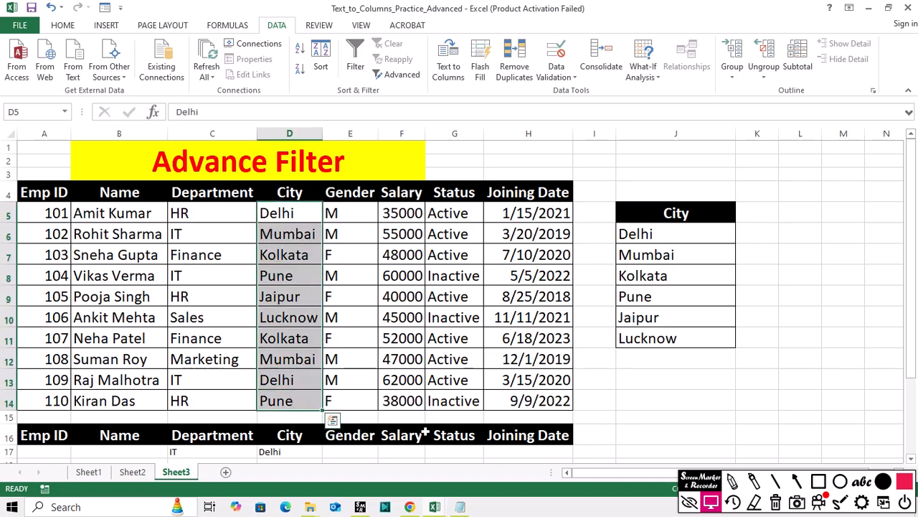
{"action": "left_click", "coordinate": [708, 477]}
{"action": "left_click_drag", "start_coordinate": [708, 476], "coordinate": [776, 422]}
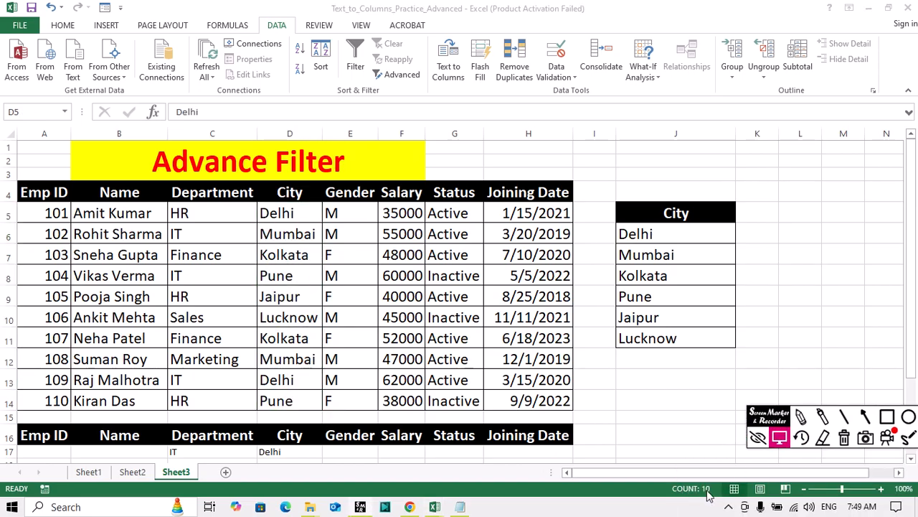
{"action": "left_click", "coordinate": [705, 272]}
{"action": "left_click_drag", "start_coordinate": [650, 235], "coordinate": [654, 344]}
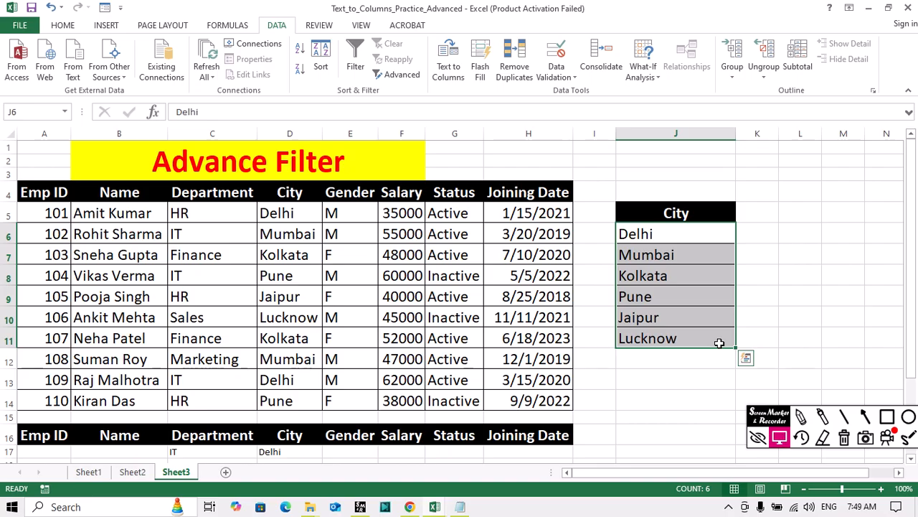
{"action": "scroll", "coordinate": [53, 311], "scroll_direction": "down", "scroll_amount": 1}
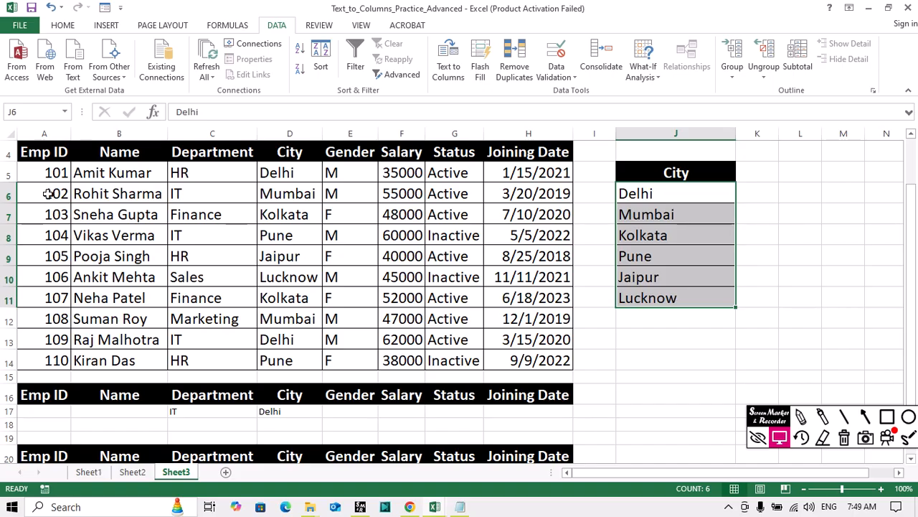
{"action": "scroll", "coordinate": [217, 275], "scroll_direction": "up", "scroll_amount": 1}
{"action": "left_click", "coordinate": [112, 214]}
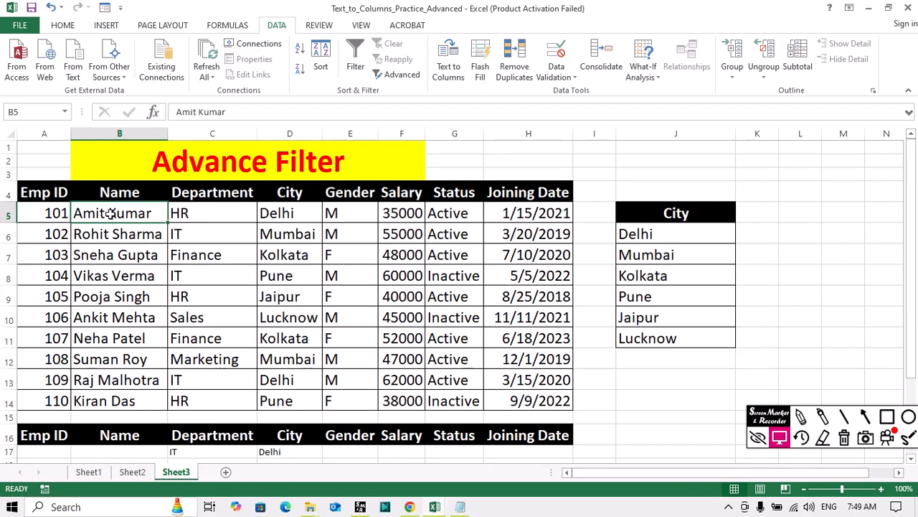
{"action": "left_click", "coordinate": [471, 218]}
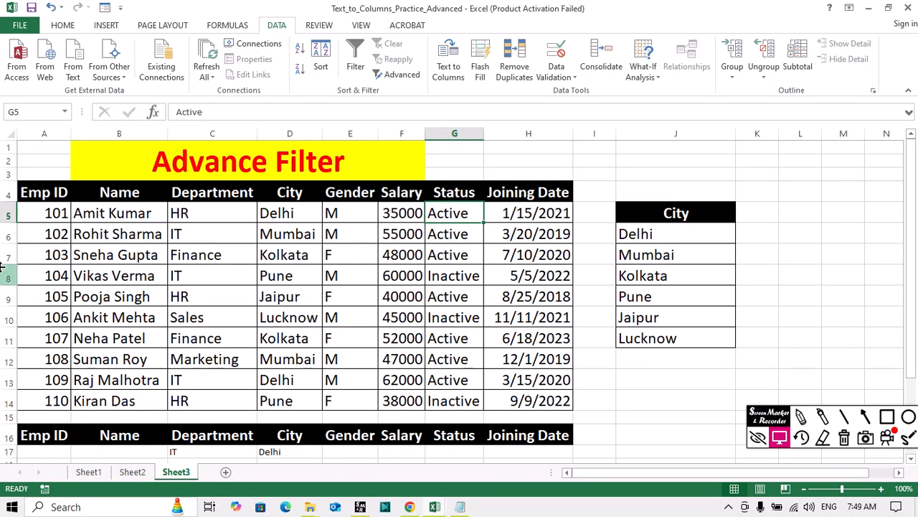
{"action": "double_click", "coordinate": [103, 403]}
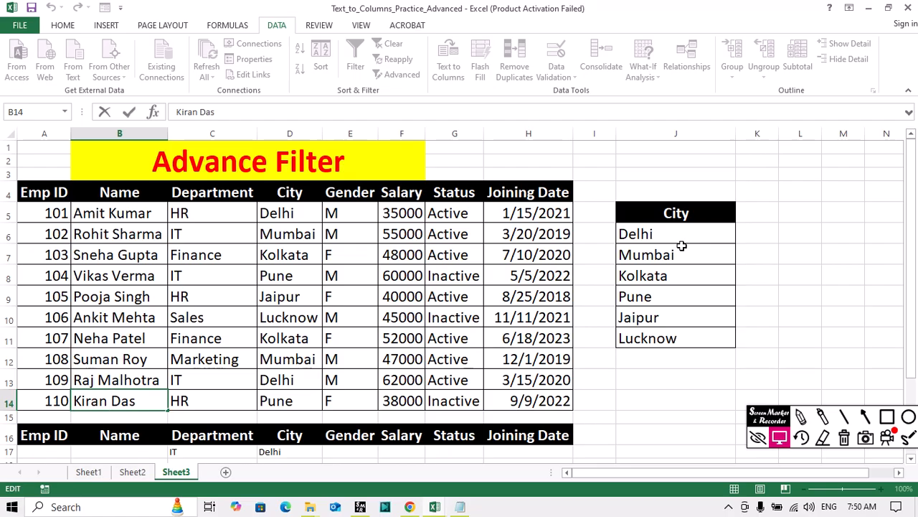
{"action": "left_click_drag", "start_coordinate": [782, 422], "coordinate": [682, 414]}
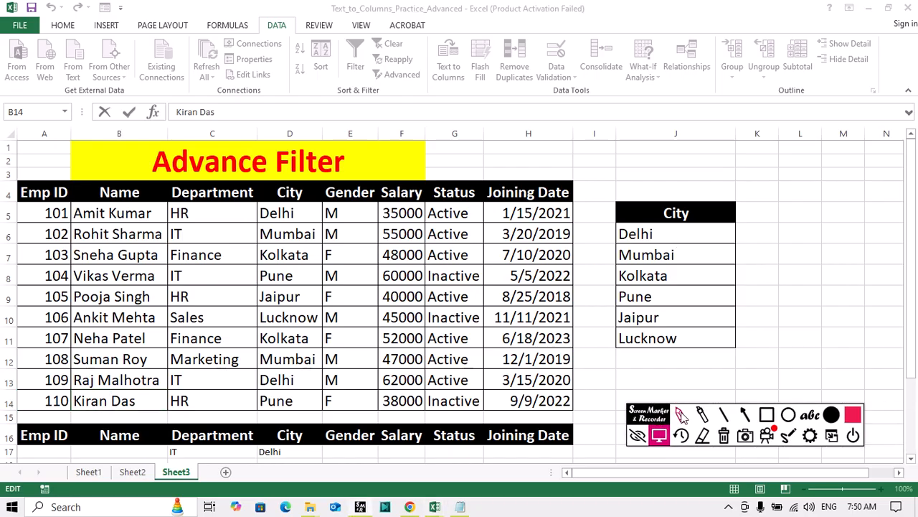